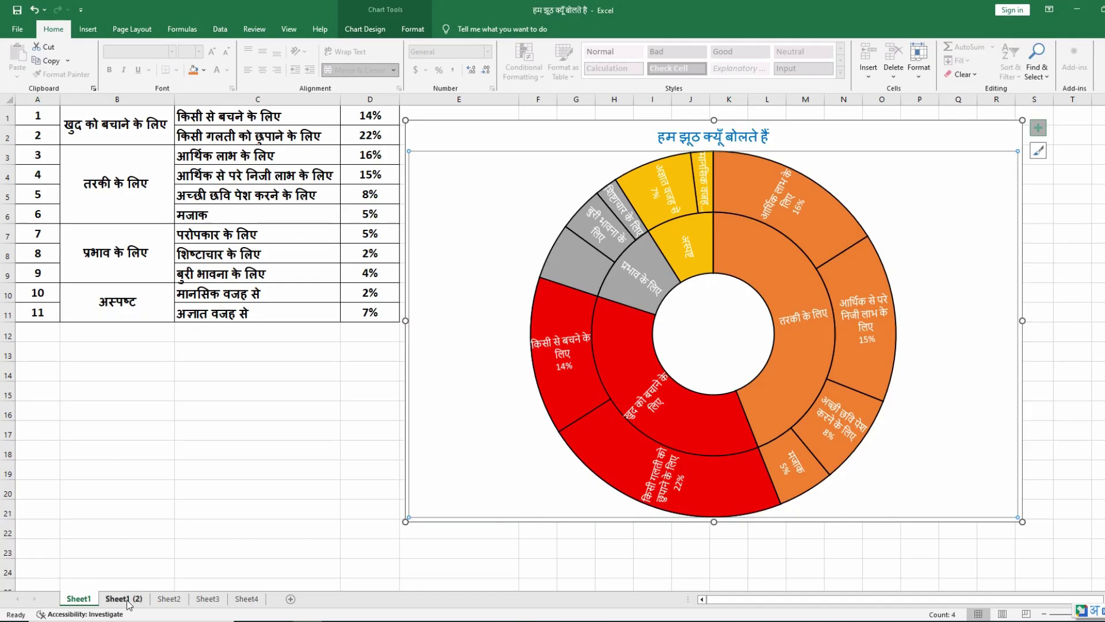
# - Show Sheet1 (2) with the finished doughnut chart 'हम झूठ क्यूँ बोलते हैं' (44%, 36%, 11%, 9%)
pyautogui.click(123, 598)
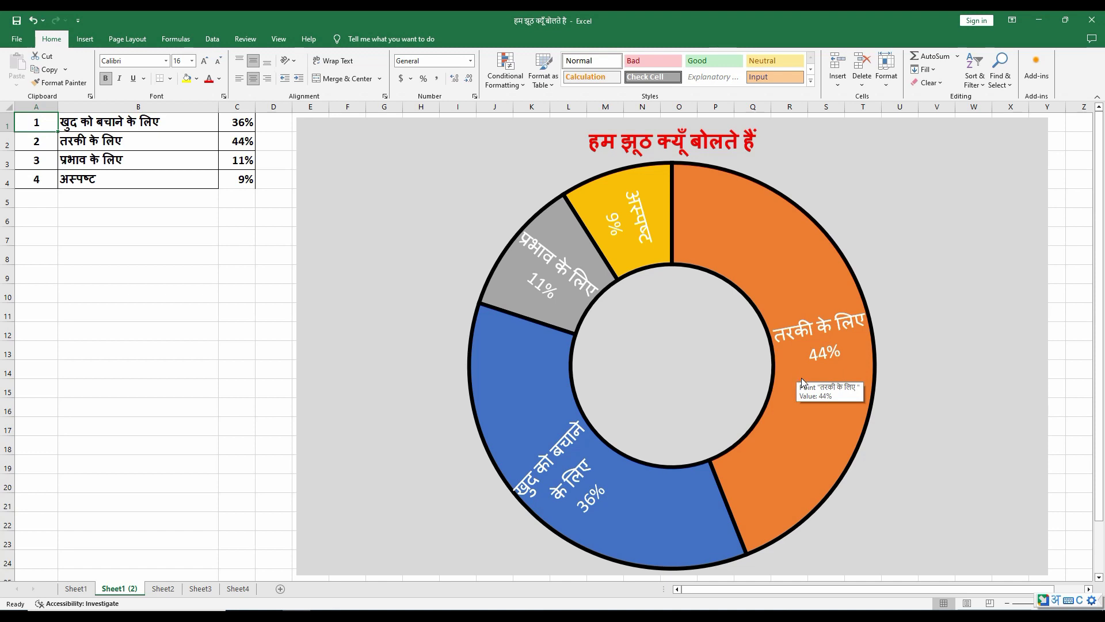
pyautogui.moveTo(564, 452)
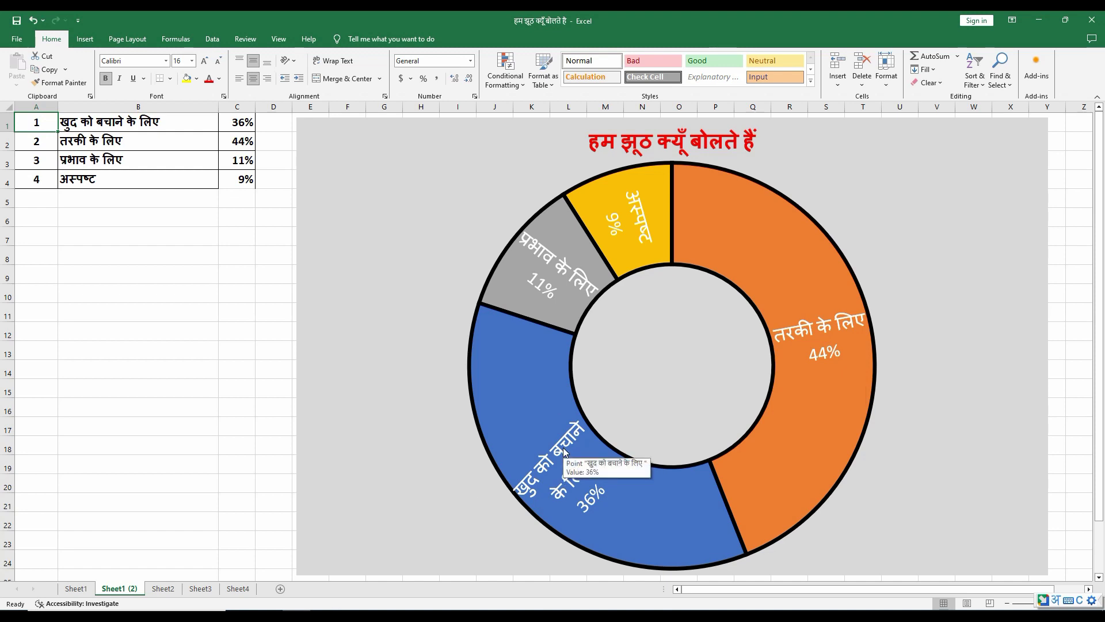
# - Show Sheet1 with the 11-row reasons table and its two-ring sunburst chart
pyautogui.click(76, 589)
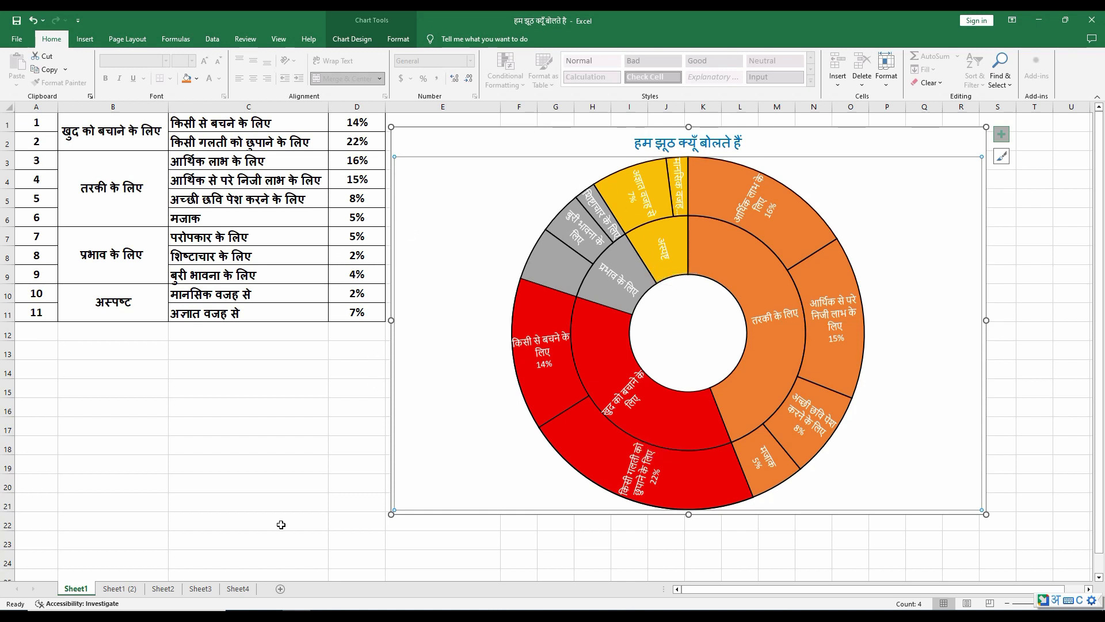
# - On Sheet4, number A1 down to A14 starting from 1, 2, 3, and widen column B for category names
pyautogui.click(238, 588)
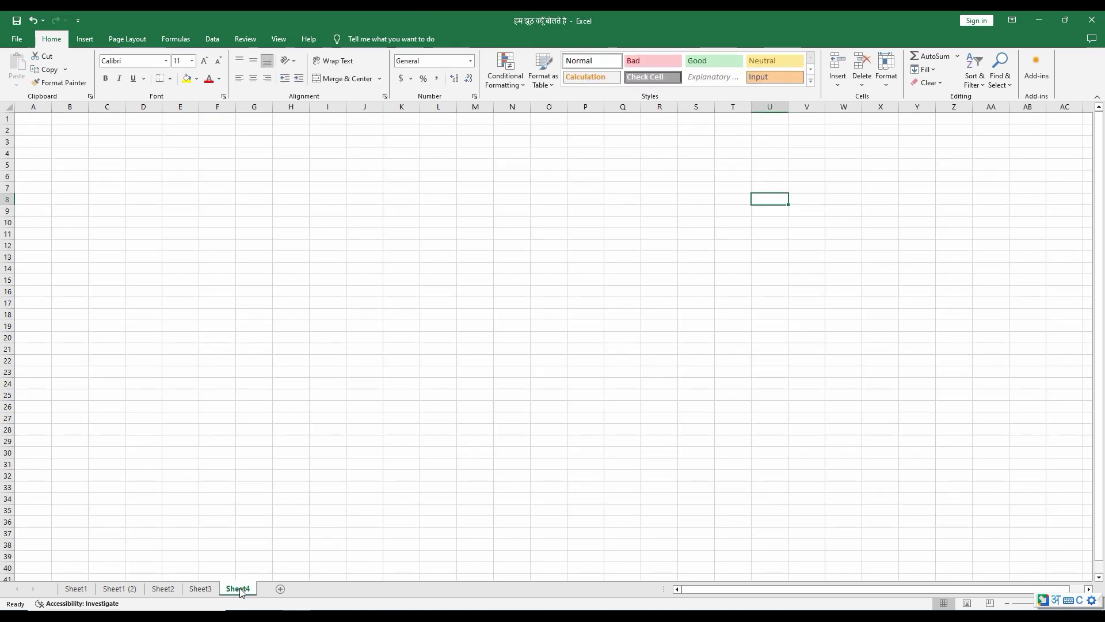
pyautogui.click(34, 118)
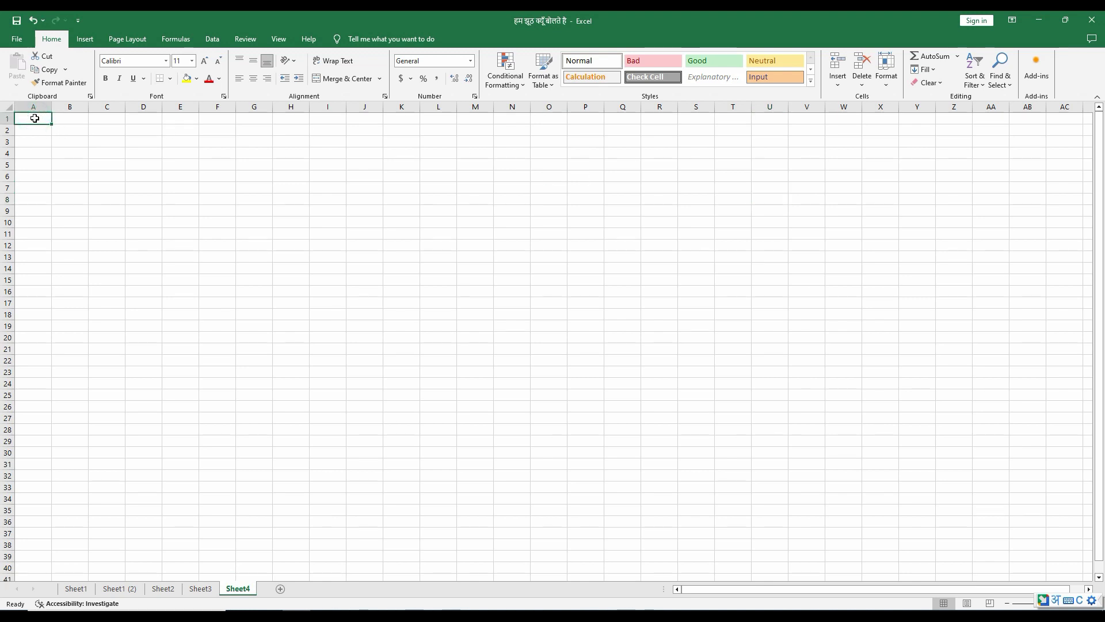
pyautogui.write('1')
pyautogui.press('Return')
pyautogui.write('2')
pyautogui.press('Return')
pyautogui.write('3')
pyautogui.press('Return')
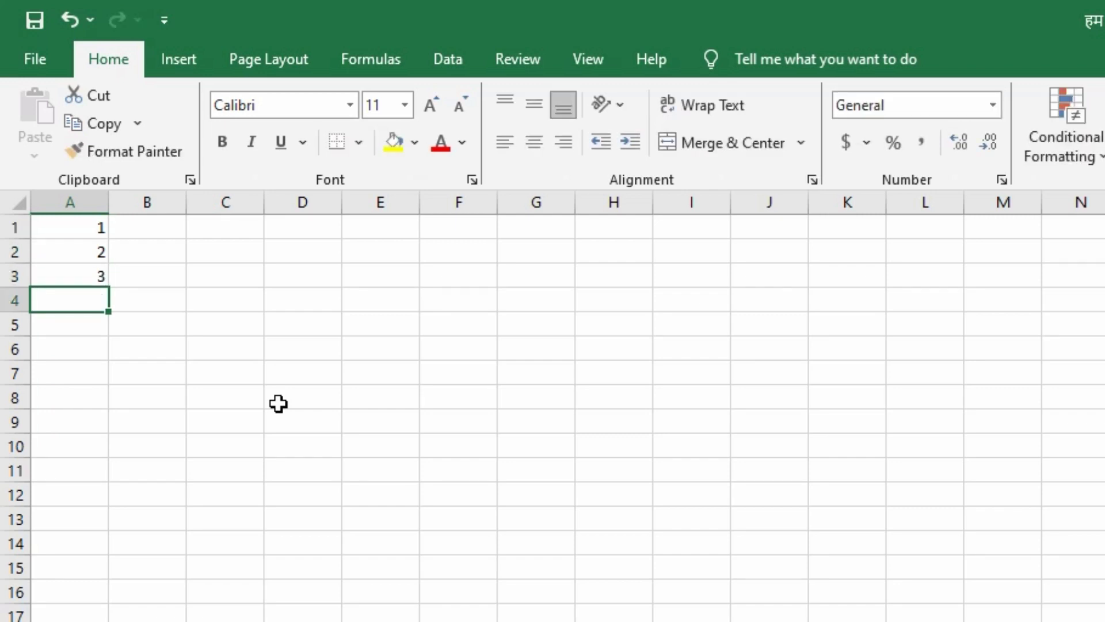
pyautogui.moveTo(75, 252)
pyautogui.mouseDown()
pyautogui.moveTo(88, 282)
pyautogui.moveTo(115, 544)
pyautogui.mouseUp()
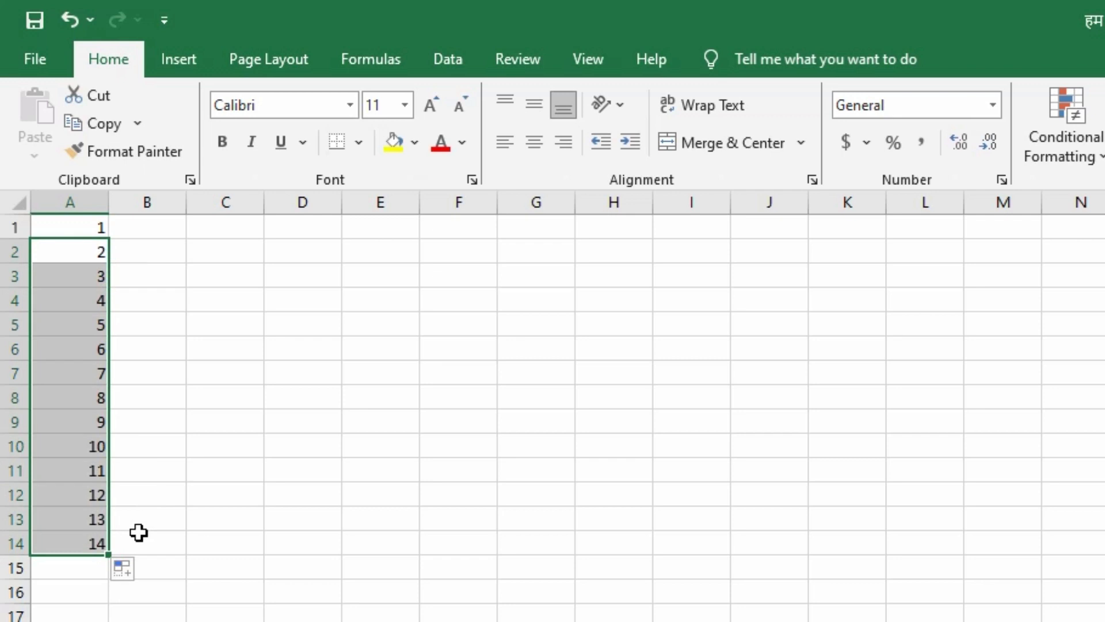
pyautogui.moveTo(186, 202); pyautogui.dragTo(432, 217)
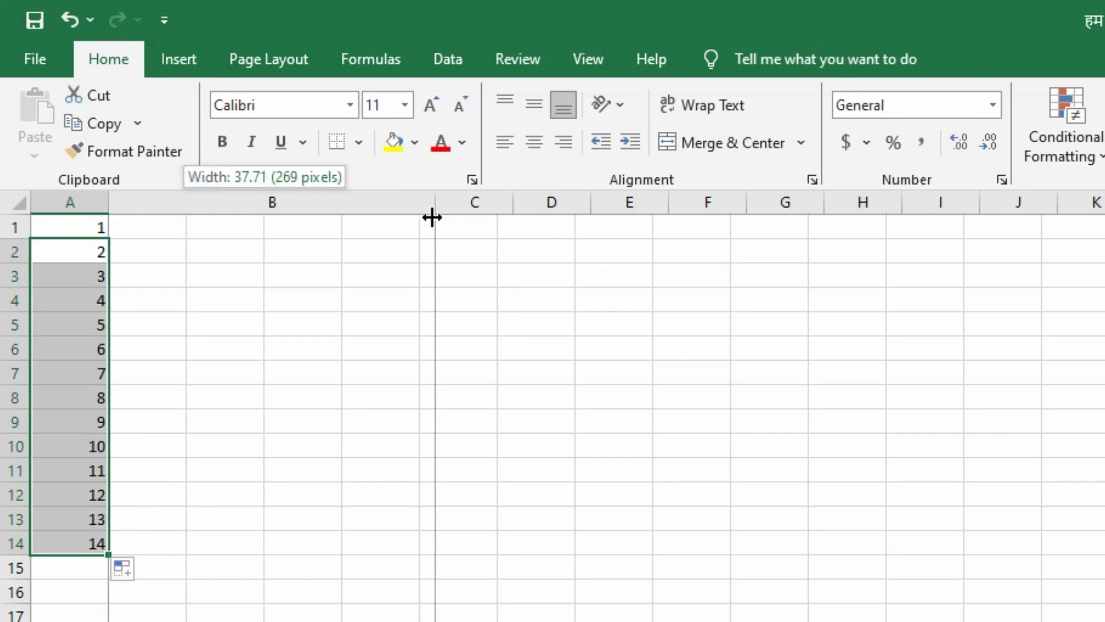
pyautogui.click(232, 232)
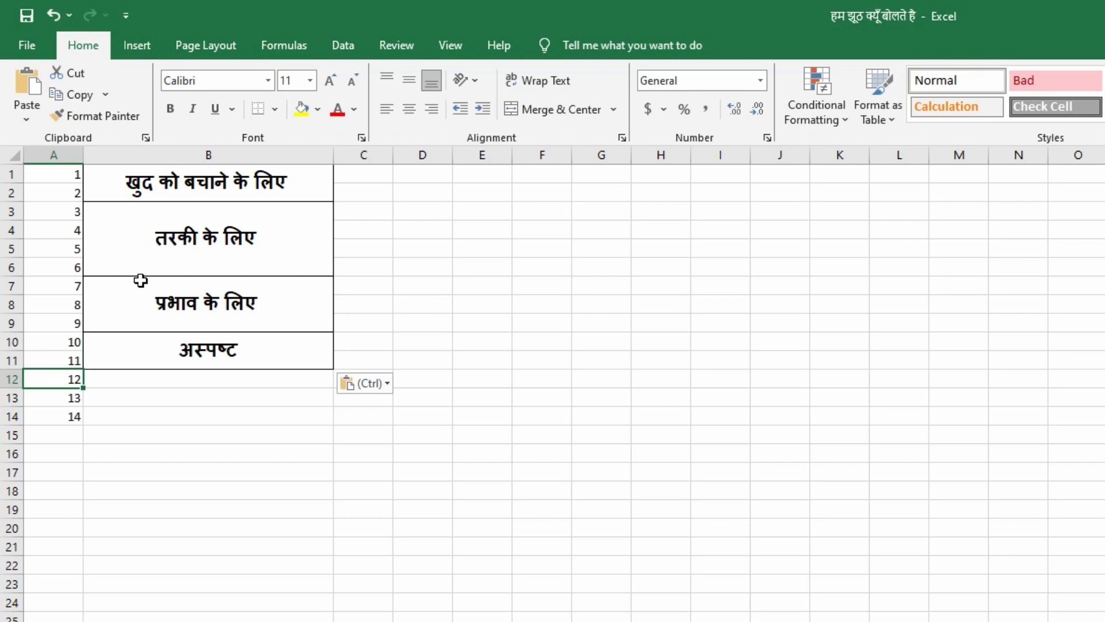
# - Demonstrate merging F1:F2 into one cell, then unmerge them again
pyautogui.scroll(5, 310, 390)
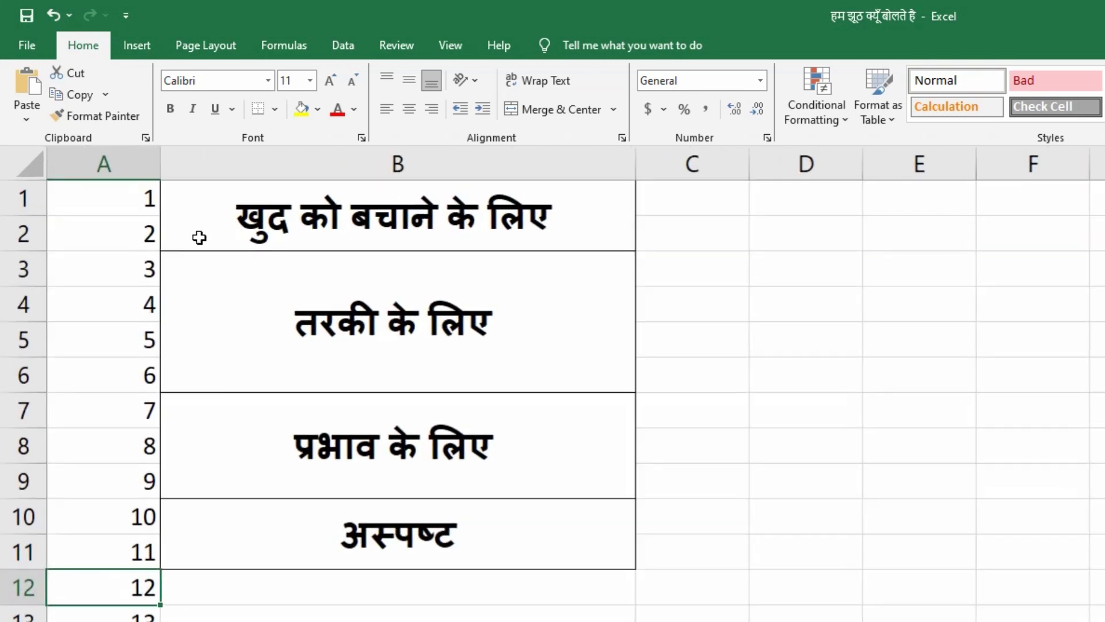
pyautogui.click(209, 230)
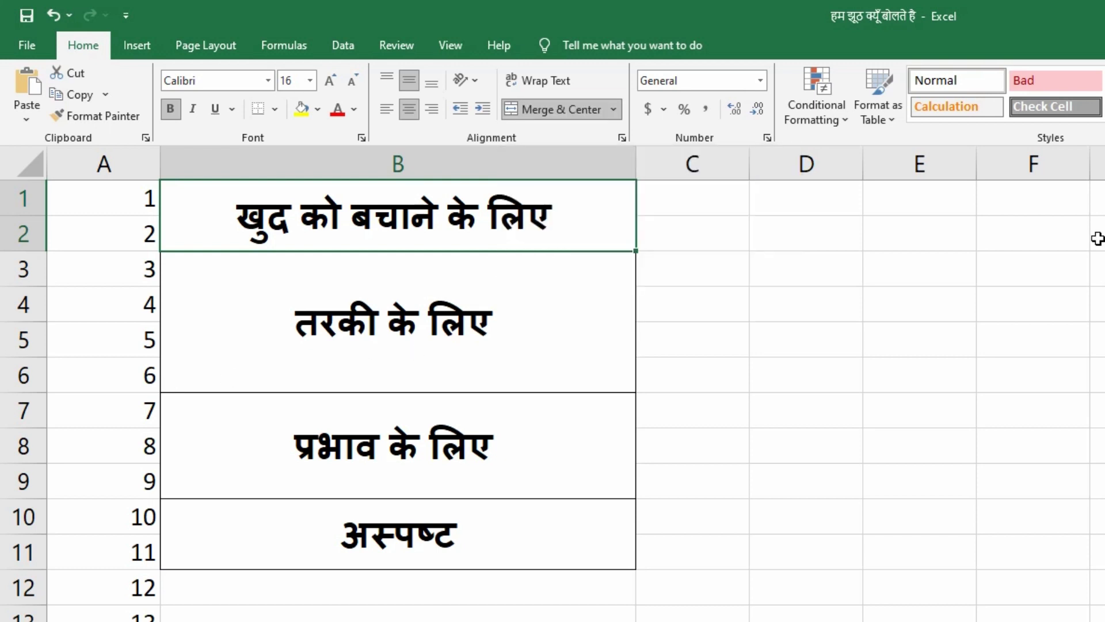
pyautogui.moveTo(1046, 213); pyautogui.dragTo(1042, 234)
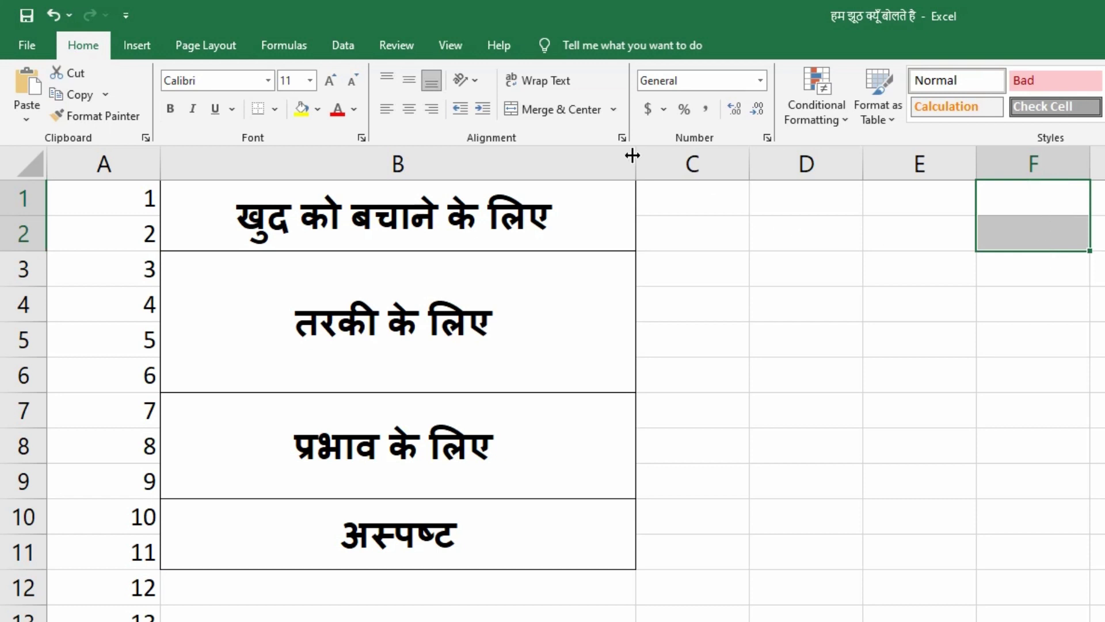
pyautogui.click(554, 109)
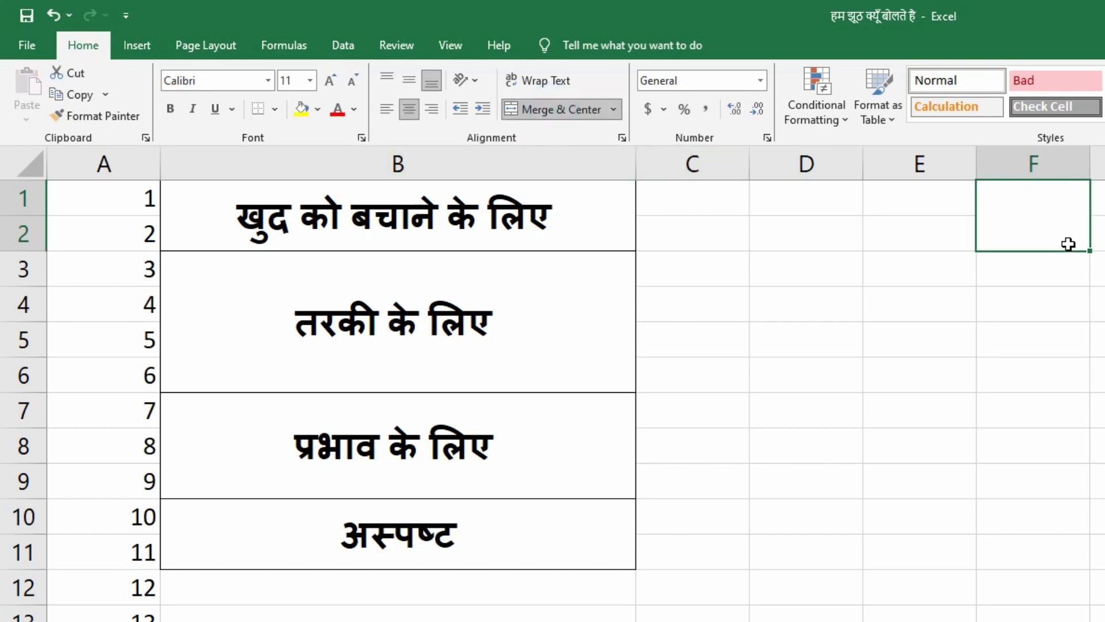
pyautogui.click(541, 108)
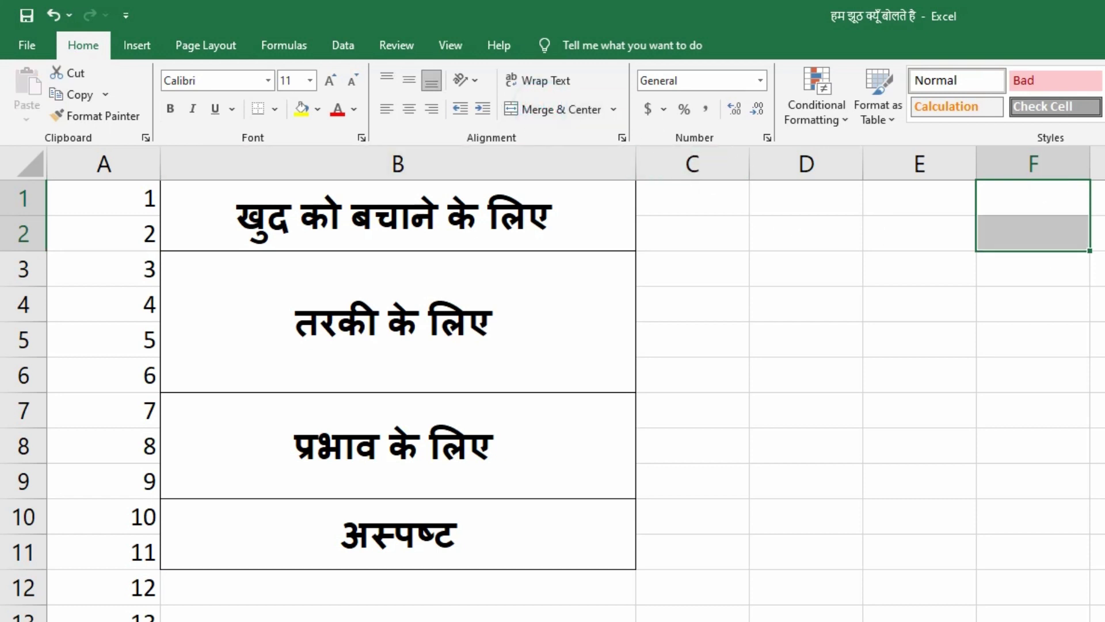
pyautogui.click(1097, 480)
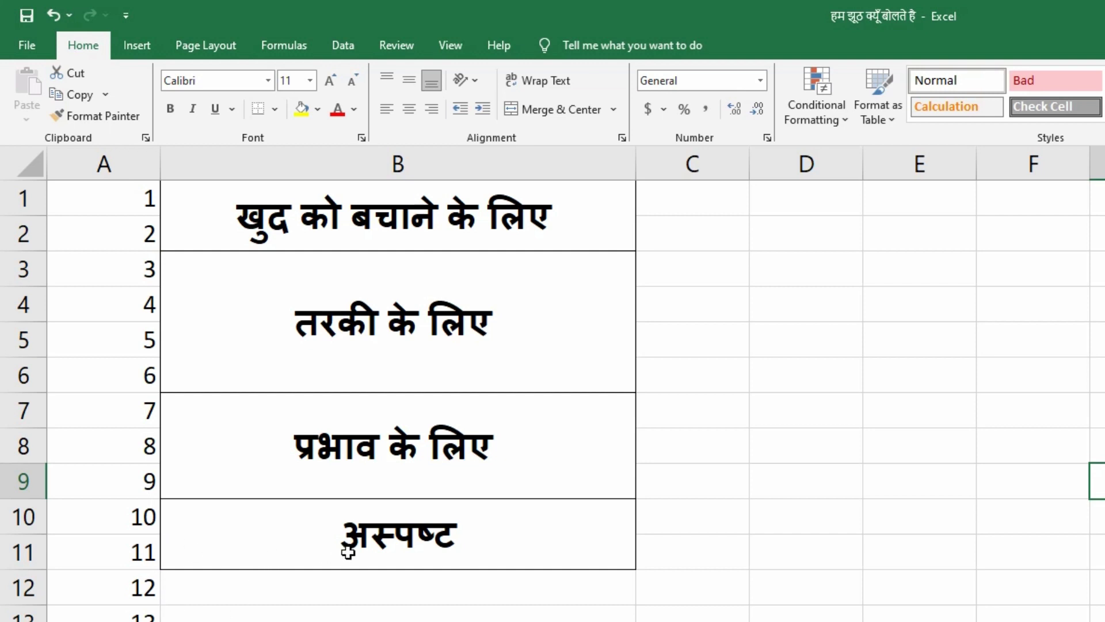
# - Clear the surplus numbers below row 11 so column A stops at 11
pyautogui.moveTo(115, 592); pyautogui.dragTo(118, 610)
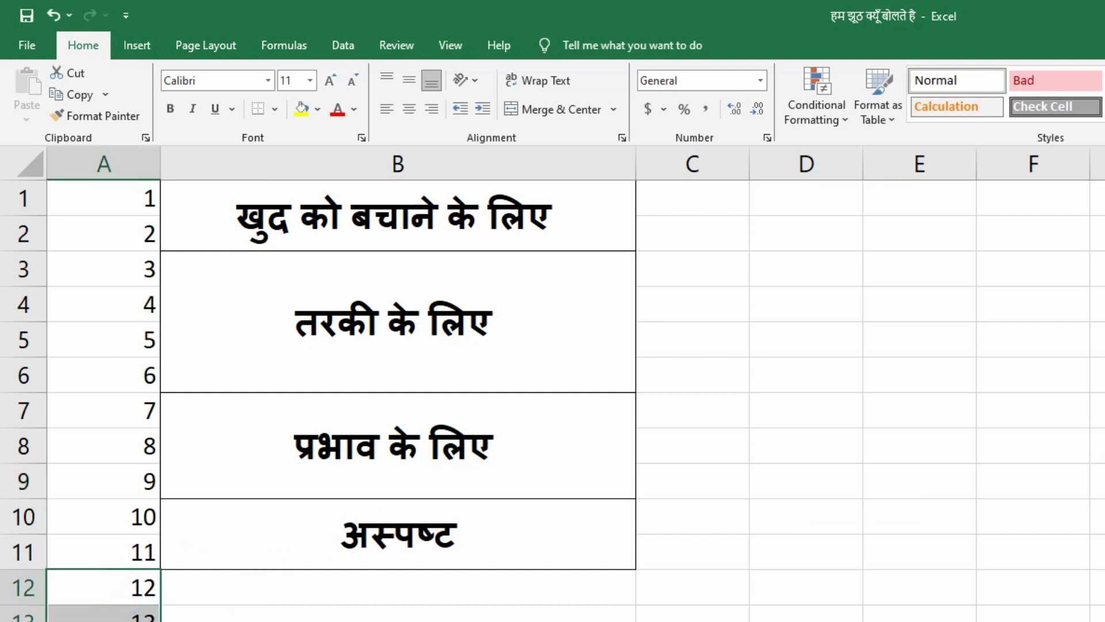
pyautogui.press('Delete')
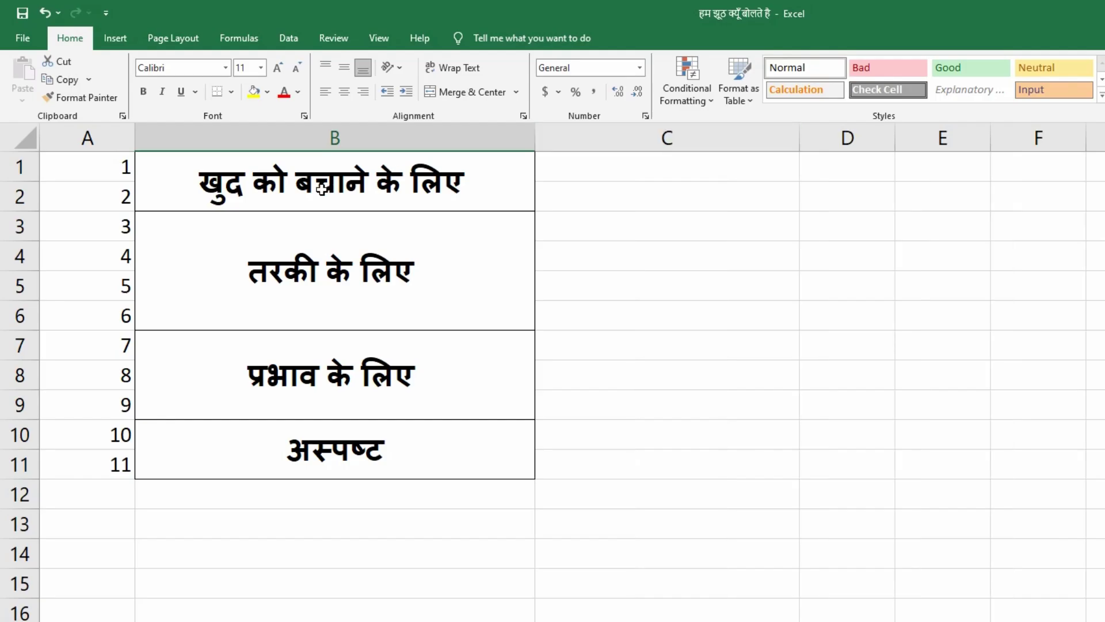
pyautogui.click(406, 190)
# - Fill column C with the eleven sub-reasons and column D with percentages, then select B1:D11
pyautogui.click(587, 171)
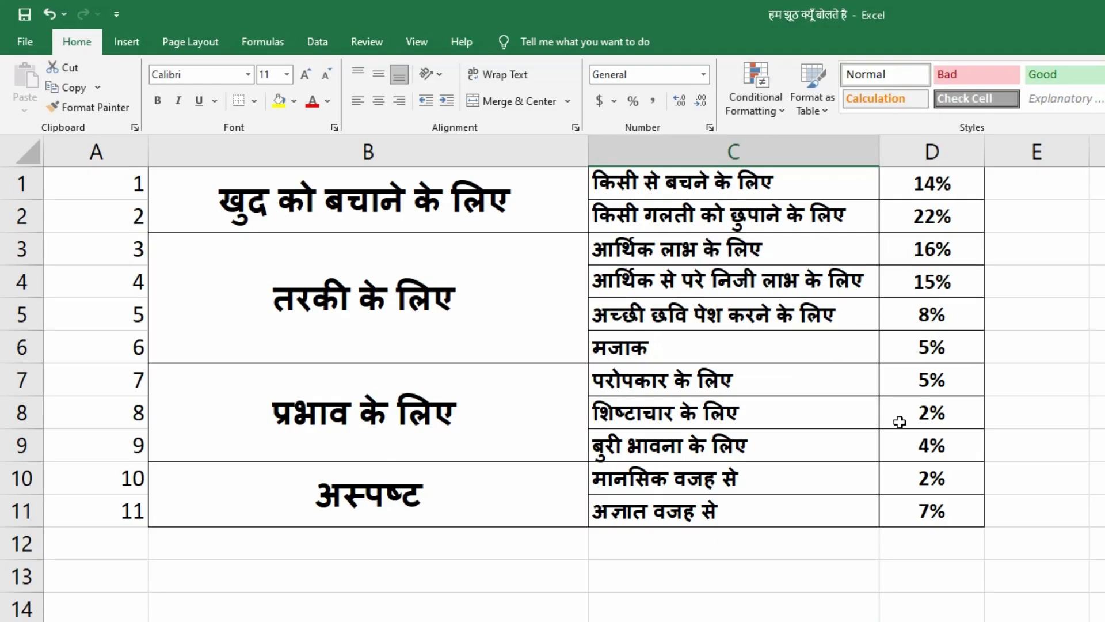
pyautogui.click(587, 572)
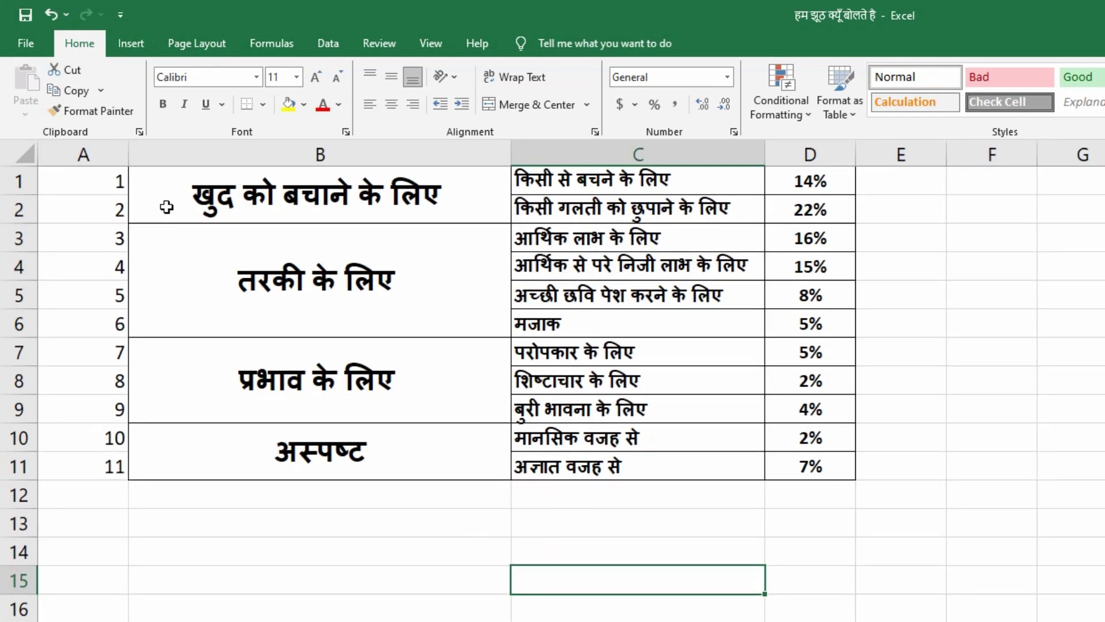
pyautogui.moveTo(166, 197); pyautogui.dragTo(779, 459)
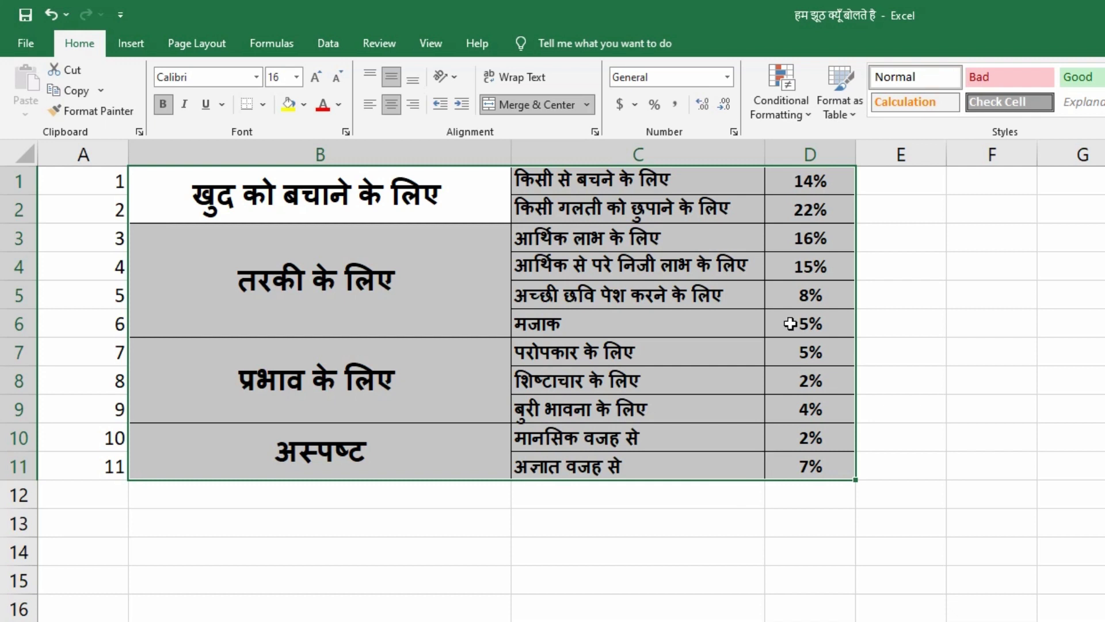
pyautogui.click(131, 45)
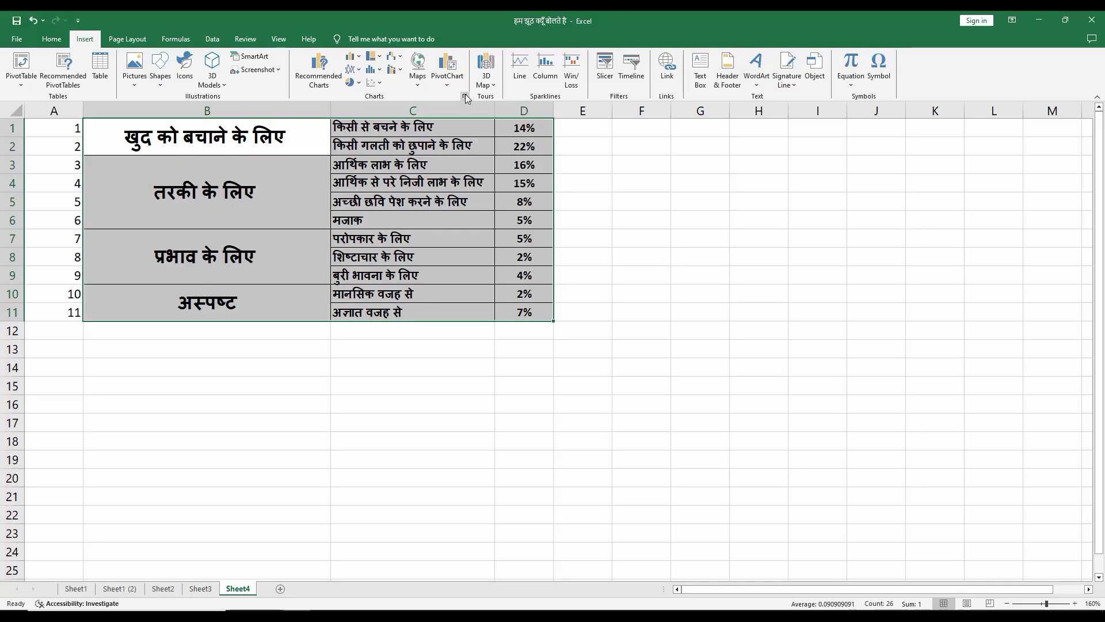
# - Choose Sunburst under All Charts in the Insert Chart dialog and insert it
pyautogui.click(719, 132)
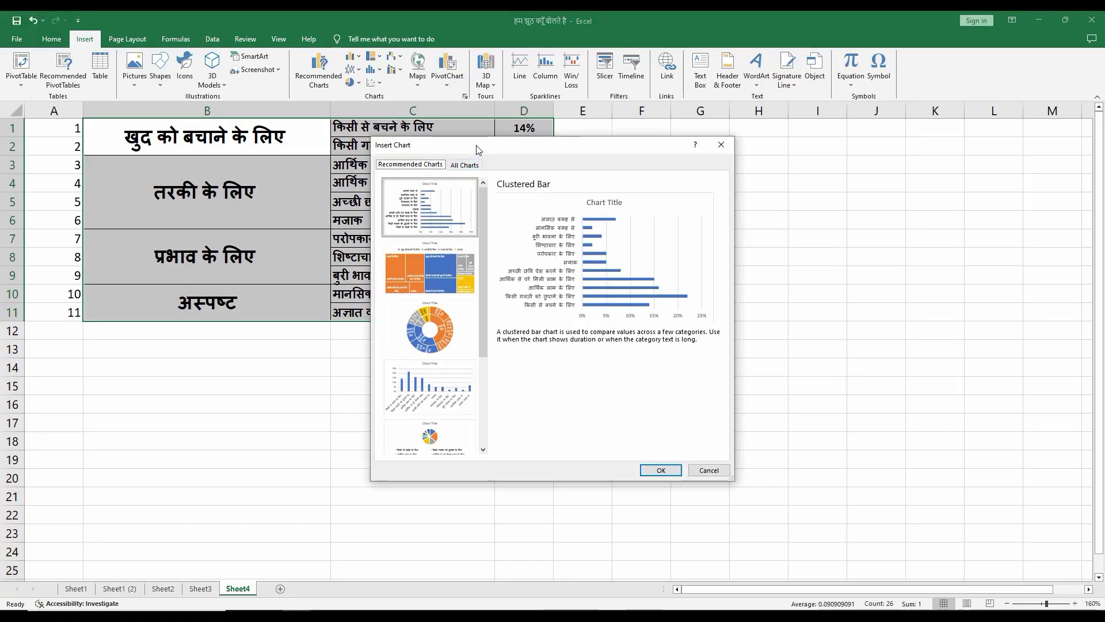
pyautogui.moveTo(478, 149); pyautogui.dragTo(677, 141)
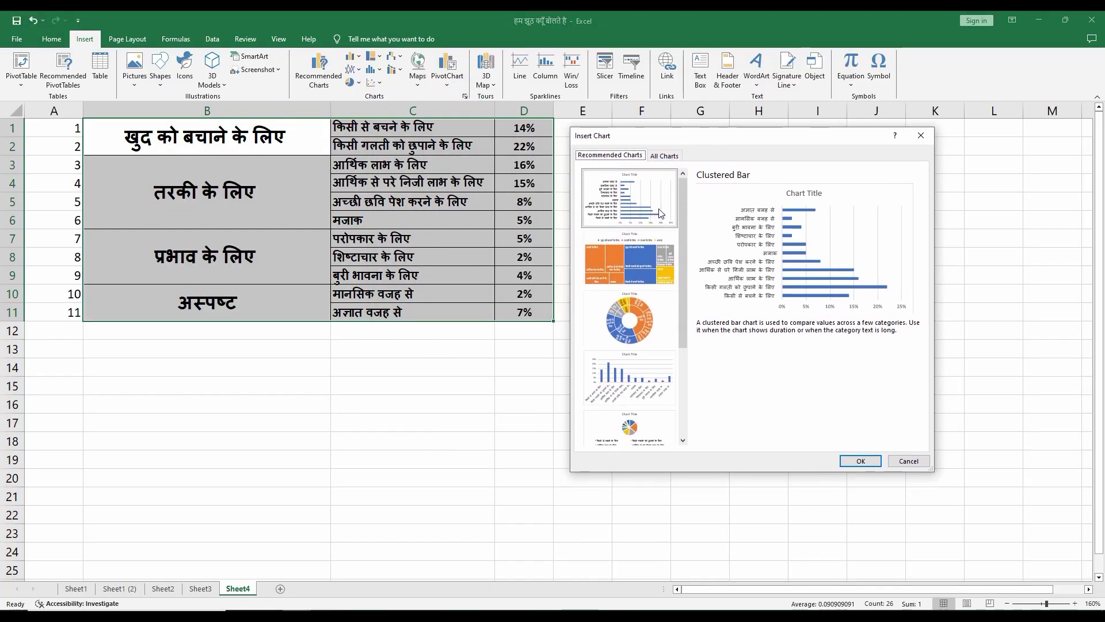
pyautogui.click(666, 156)
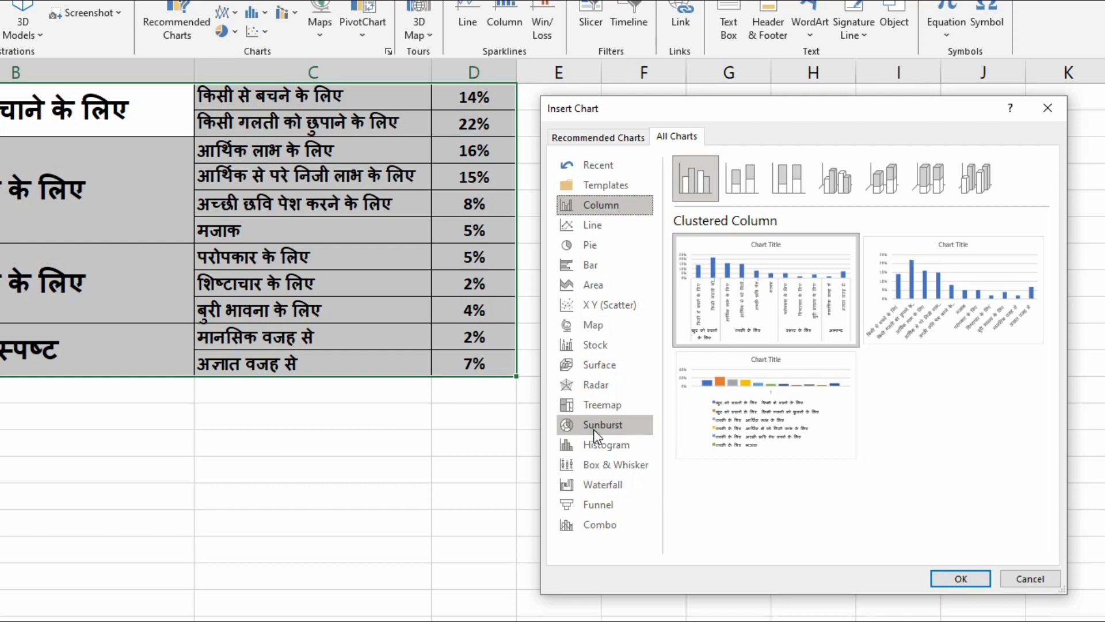
pyautogui.click(592, 429)
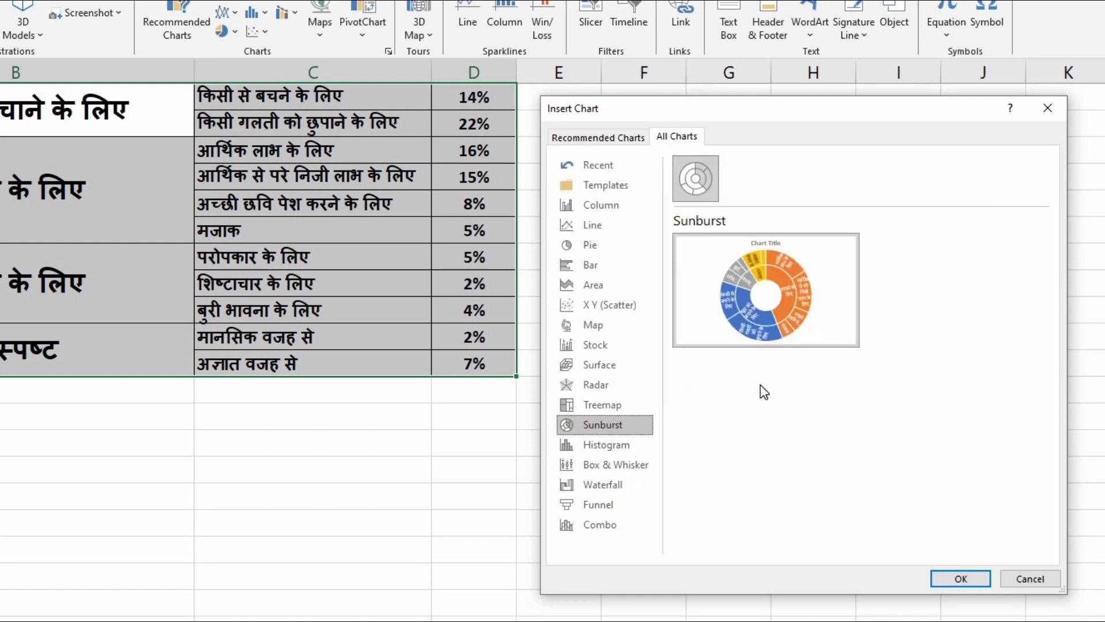
pyautogui.click(947, 579)
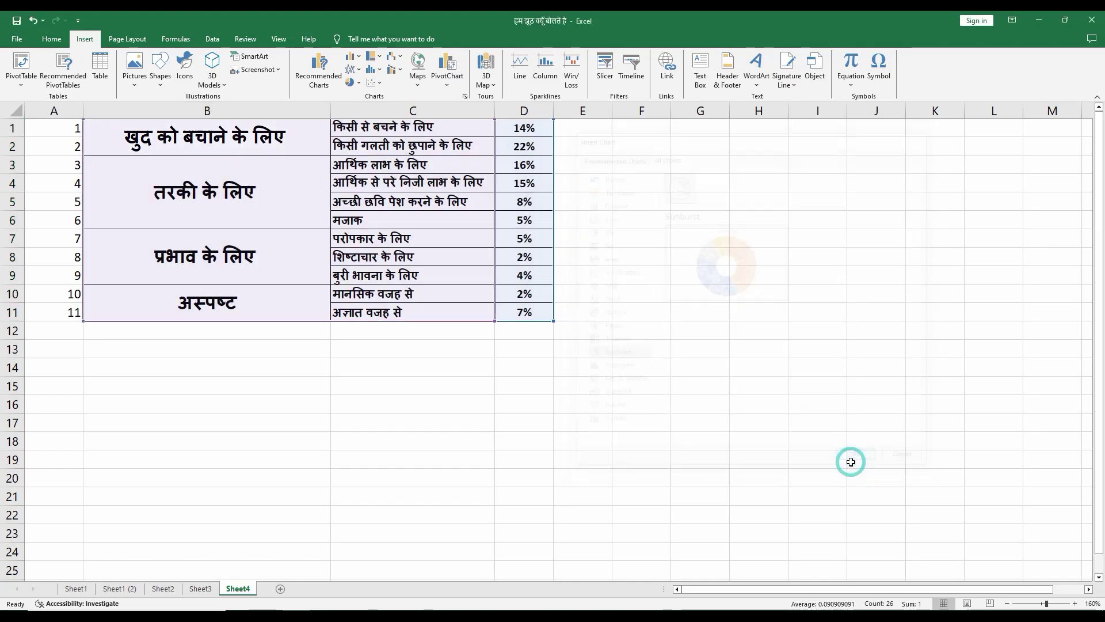
pyautogui.moveTo(447, 233); pyautogui.dragTo(672, 135)
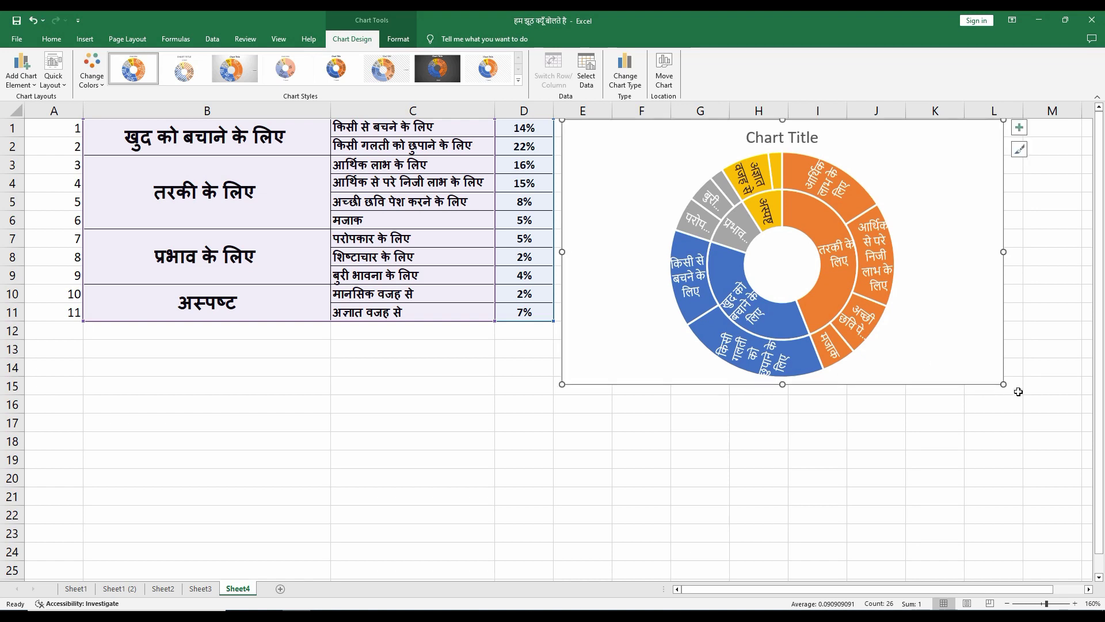
pyautogui.moveTo(1003, 384); pyautogui.dragTo(1075, 429)
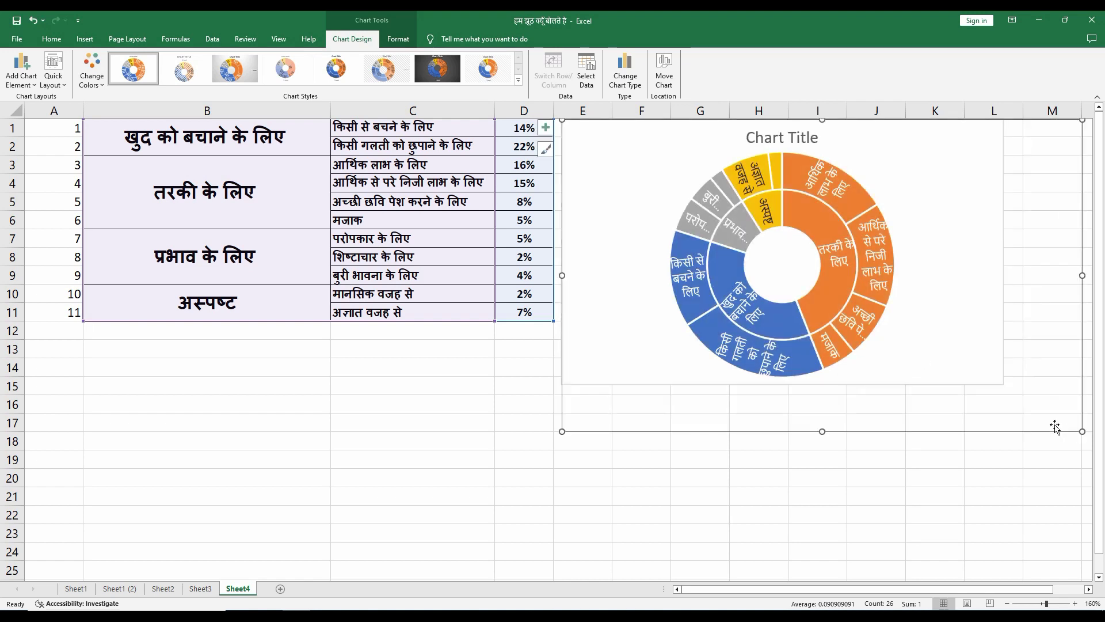
pyautogui.moveTo(562, 432); pyautogui.dragTo(549, 451)
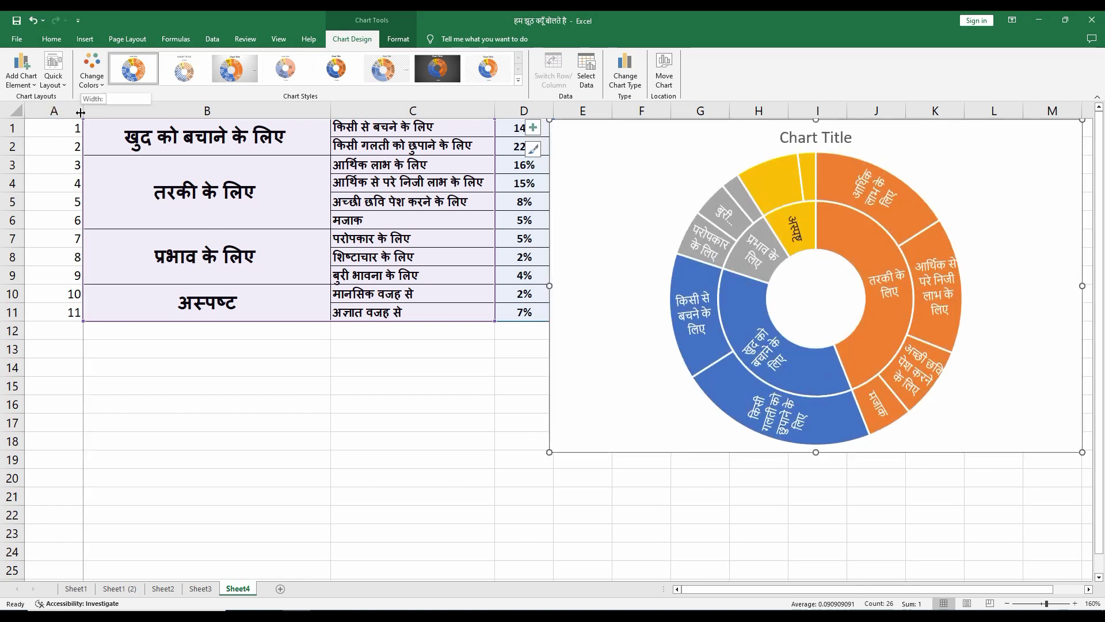
pyautogui.moveTo(87, 110); pyautogui.dragTo(49, 110)
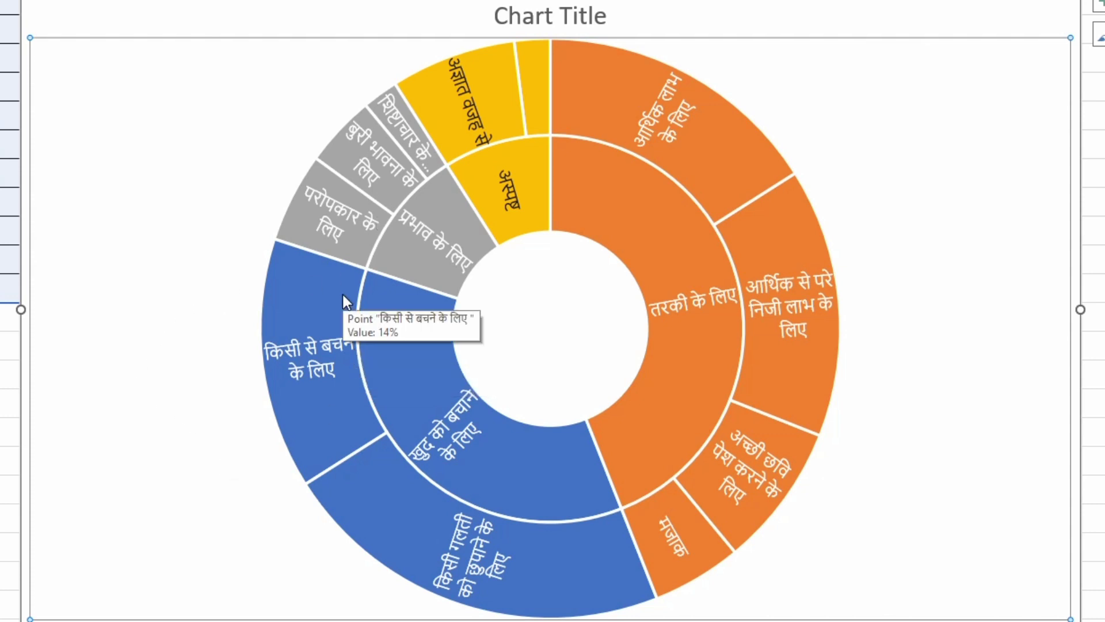
pyautogui.click(332, 208)
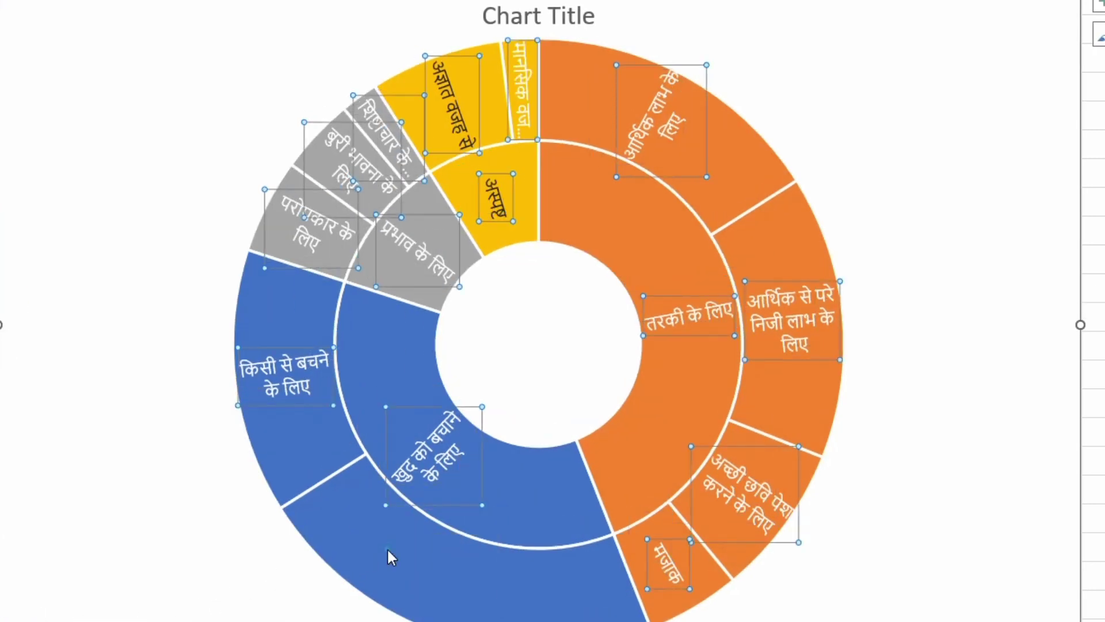
pyautogui.click(875, 298)
pyautogui.moveTo(897, 316)
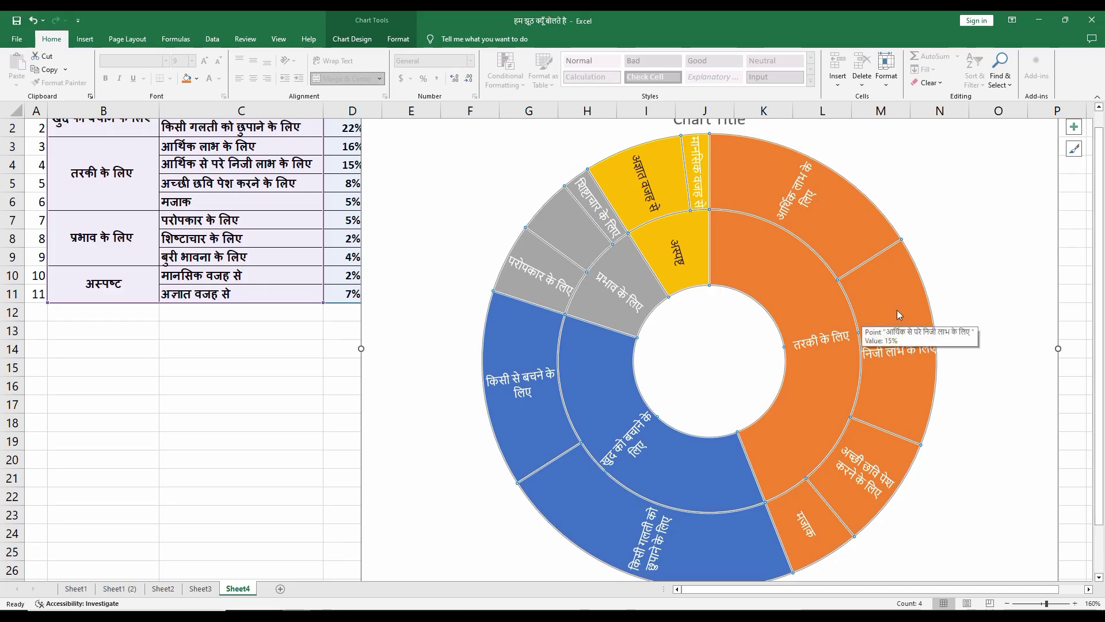
# - Open Format Plot Area and switch the pane to the Data Labels options
pyautogui.rightClick(947, 229)
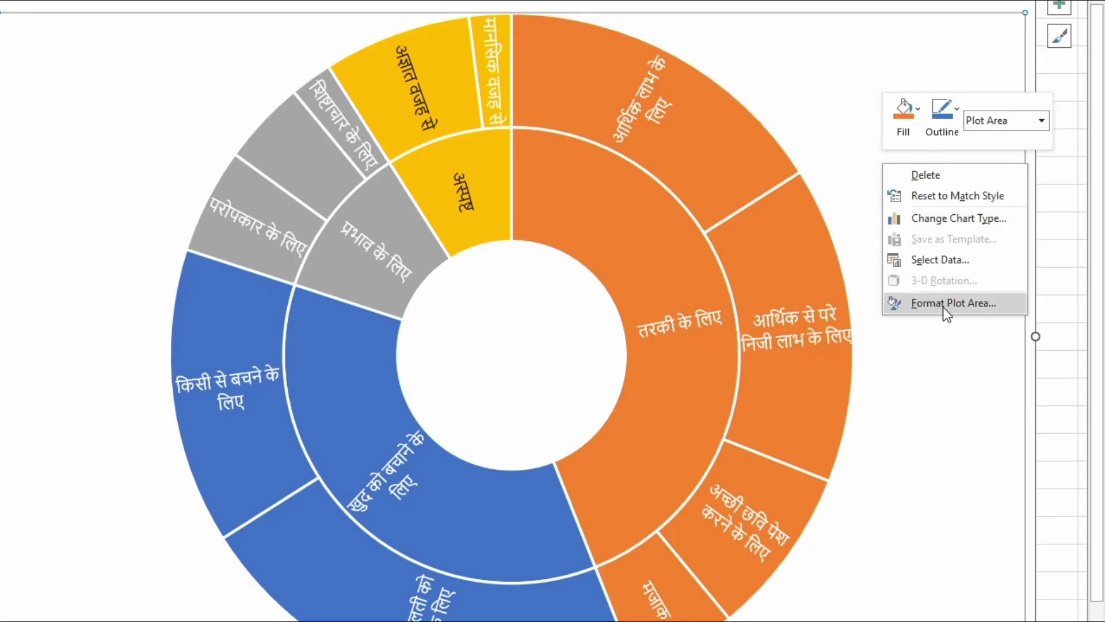
pyautogui.click(943, 304)
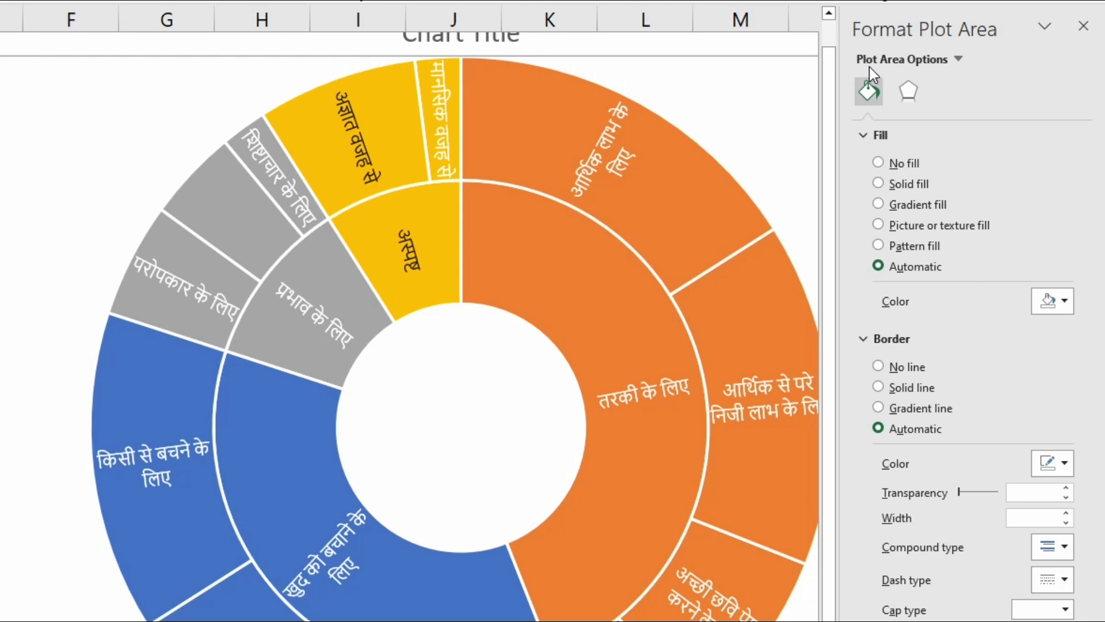
pyautogui.click(958, 60)
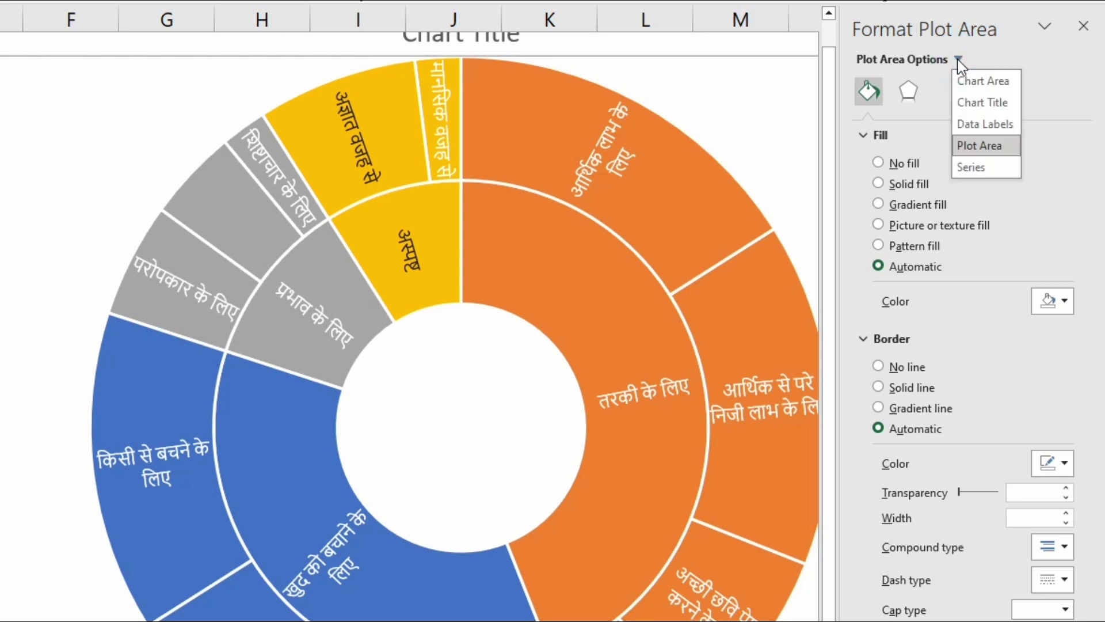
pyautogui.click(973, 124)
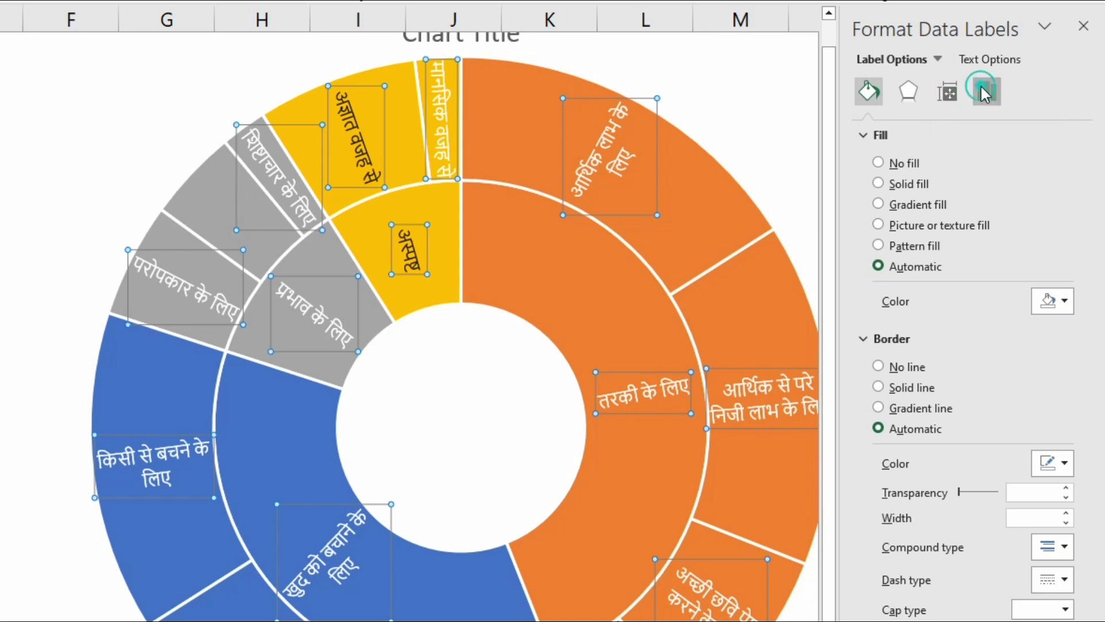
# - Tick Value in the label options and set the separator to (New Line)
pyautogui.click(986, 93)
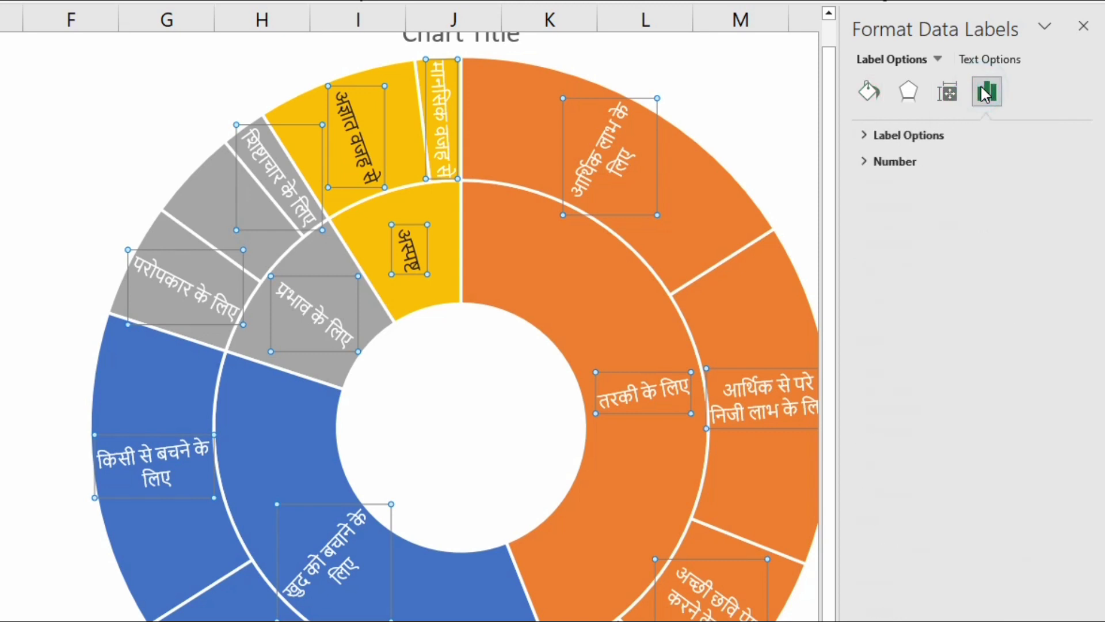
pyautogui.click(861, 137)
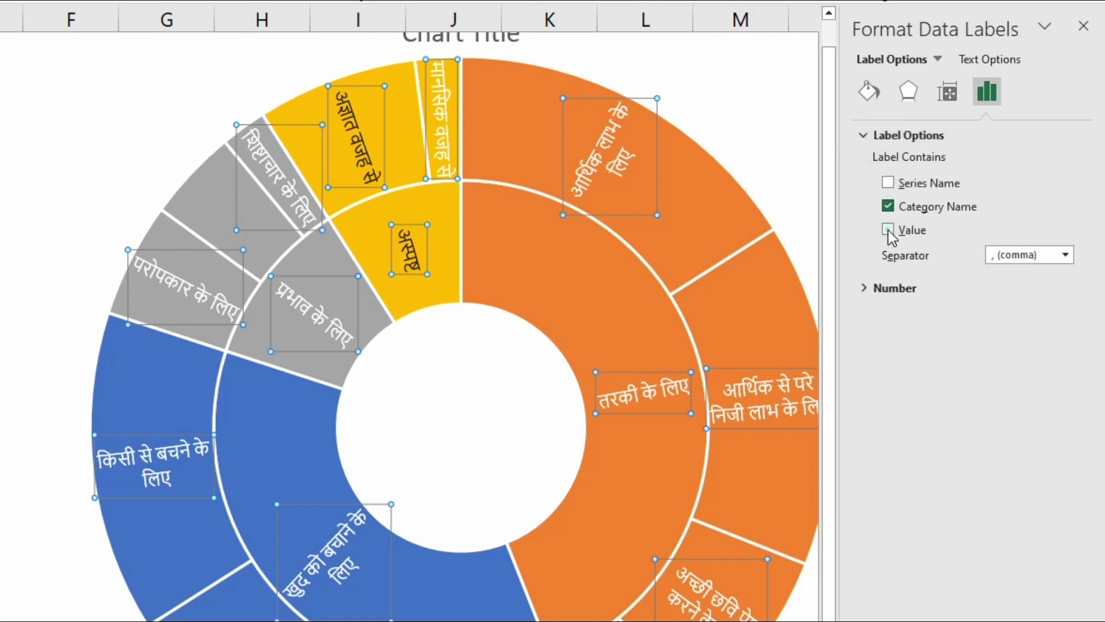
pyautogui.click(889, 230)
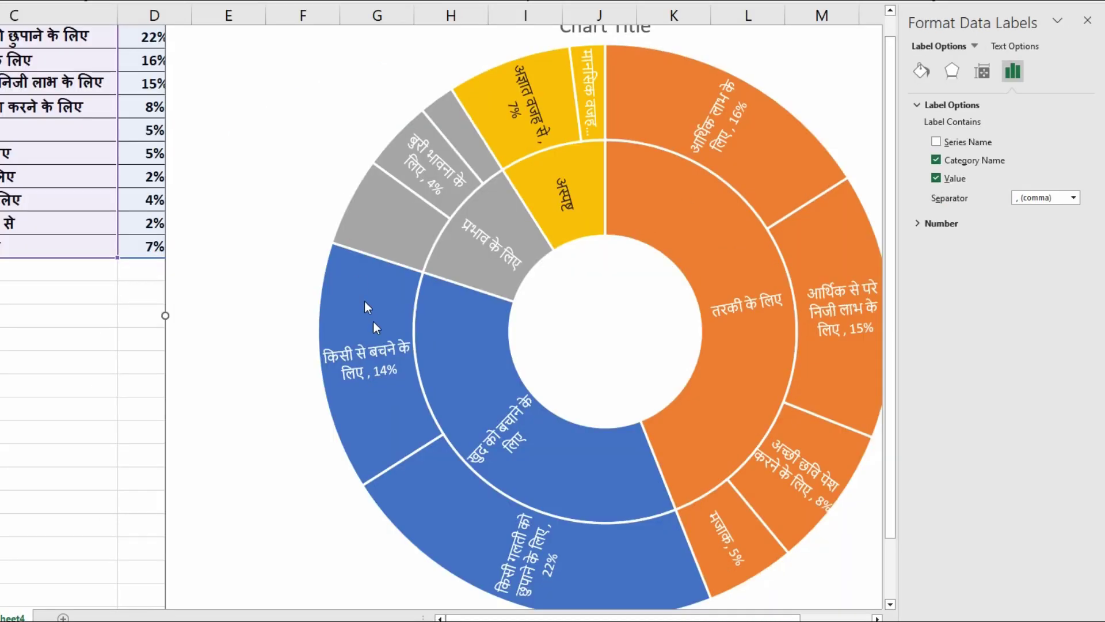
pyautogui.moveTo(434, 214)
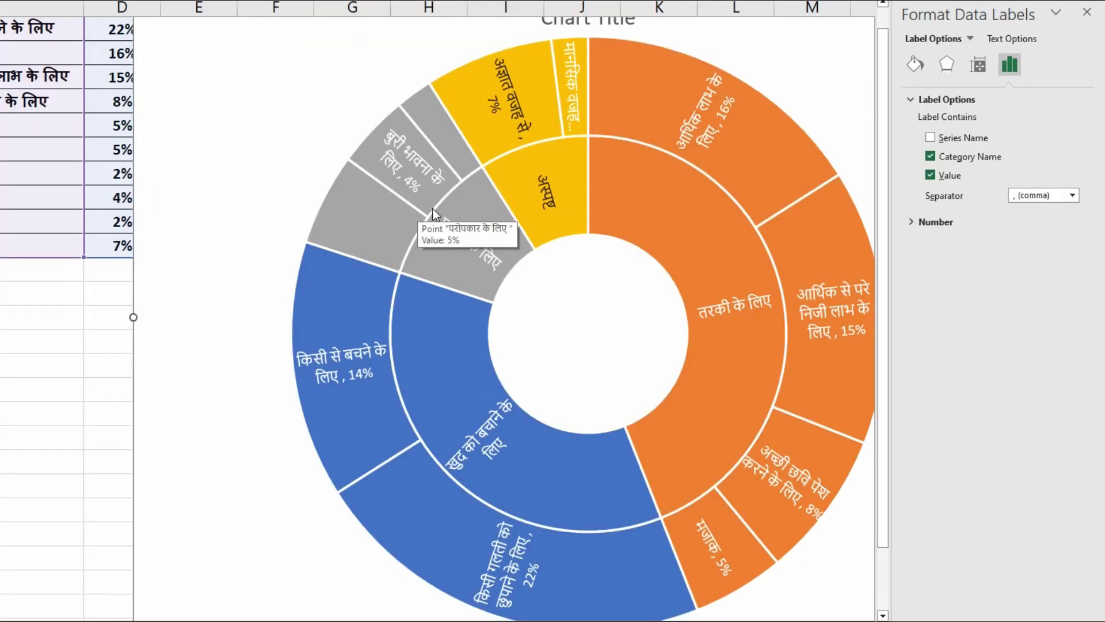
pyautogui.click(1073, 196)
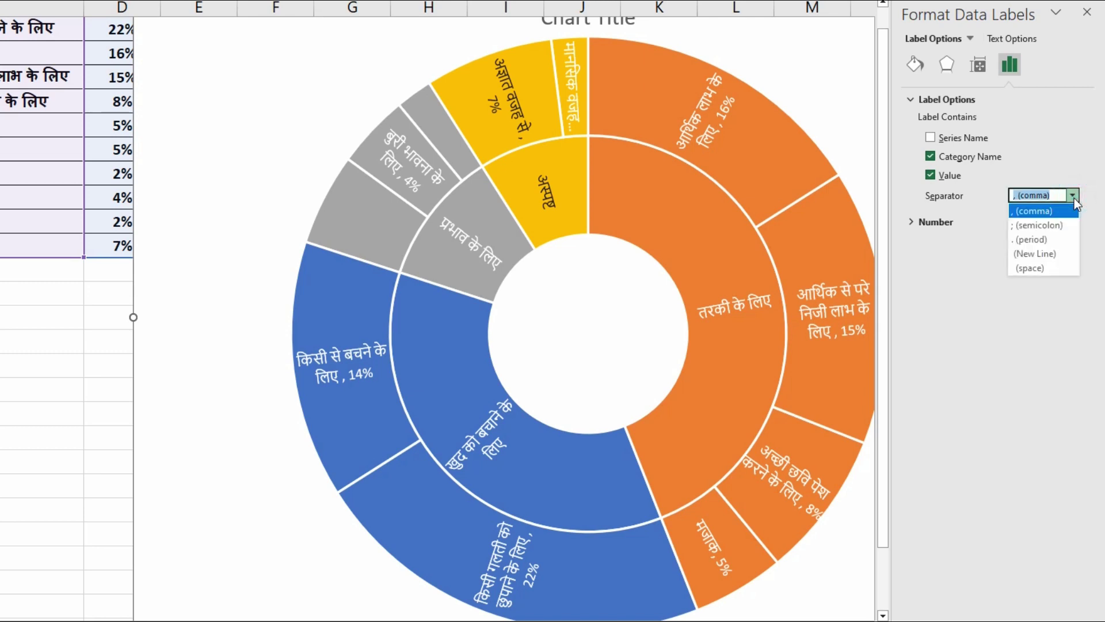
pyautogui.click(1048, 259)
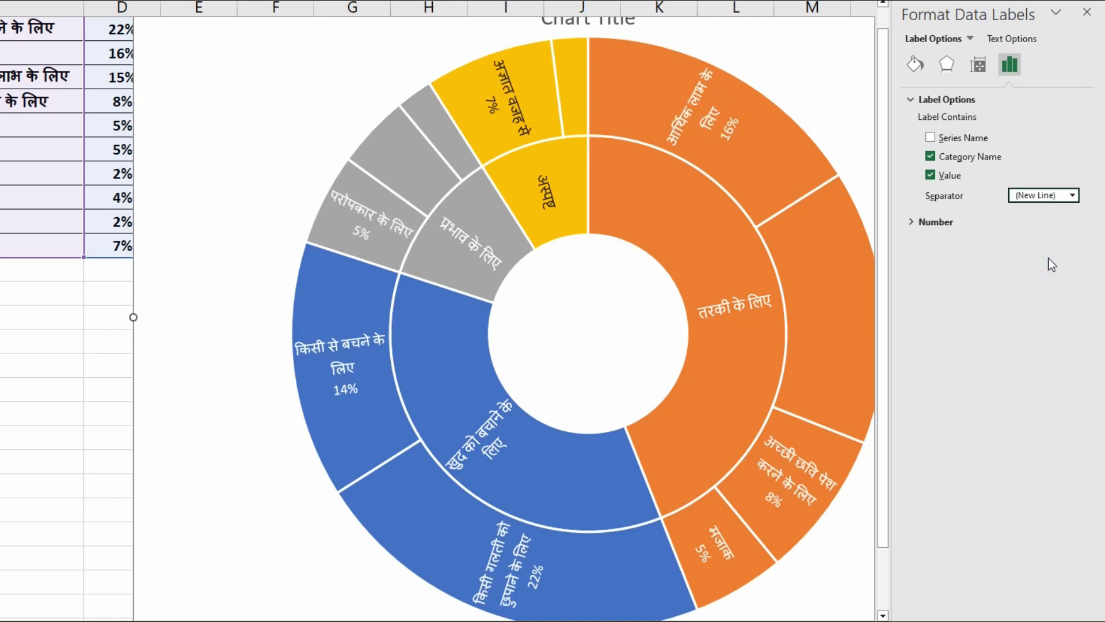
pyautogui.moveTo(517, 399)
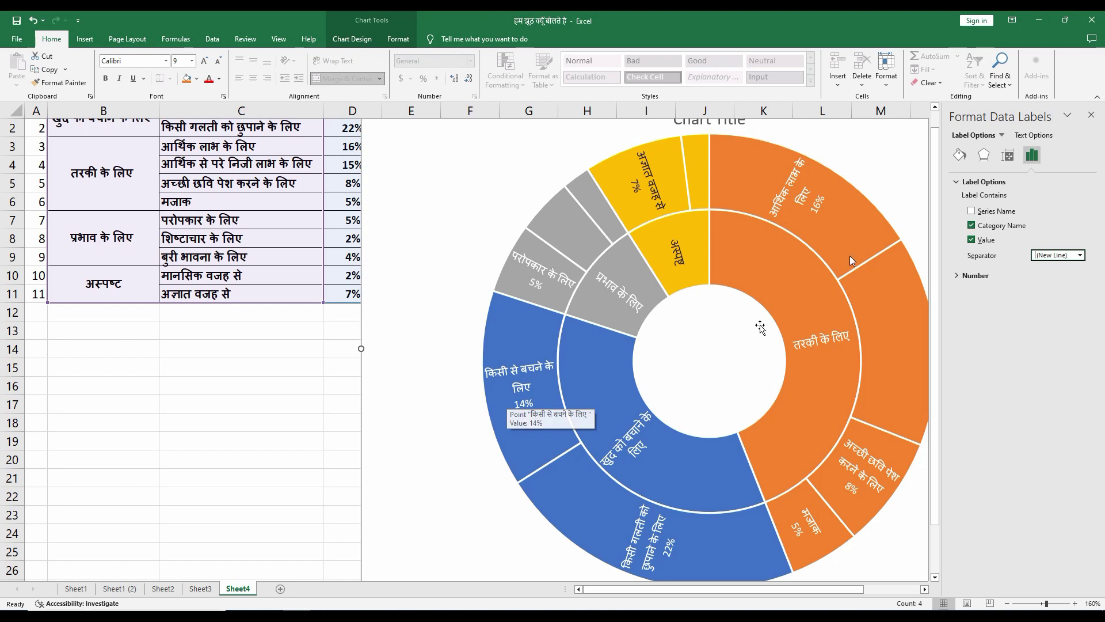
# - Close the Format pane and set the selected data labels to font size 8
pyautogui.click(1092, 117)
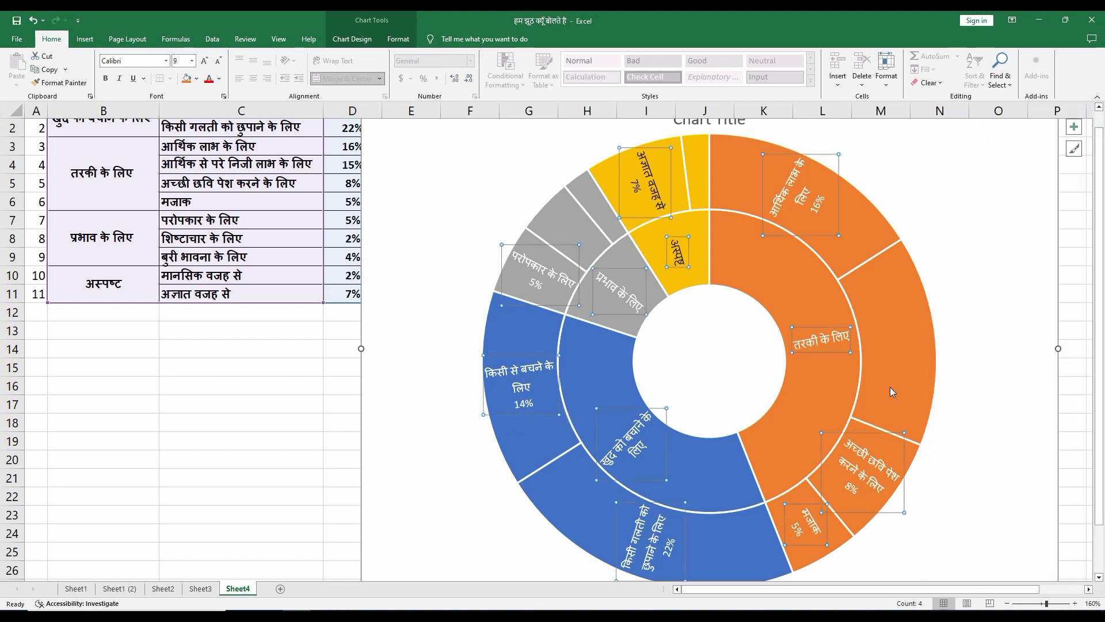
pyautogui.click(896, 325)
pyautogui.click(896, 340)
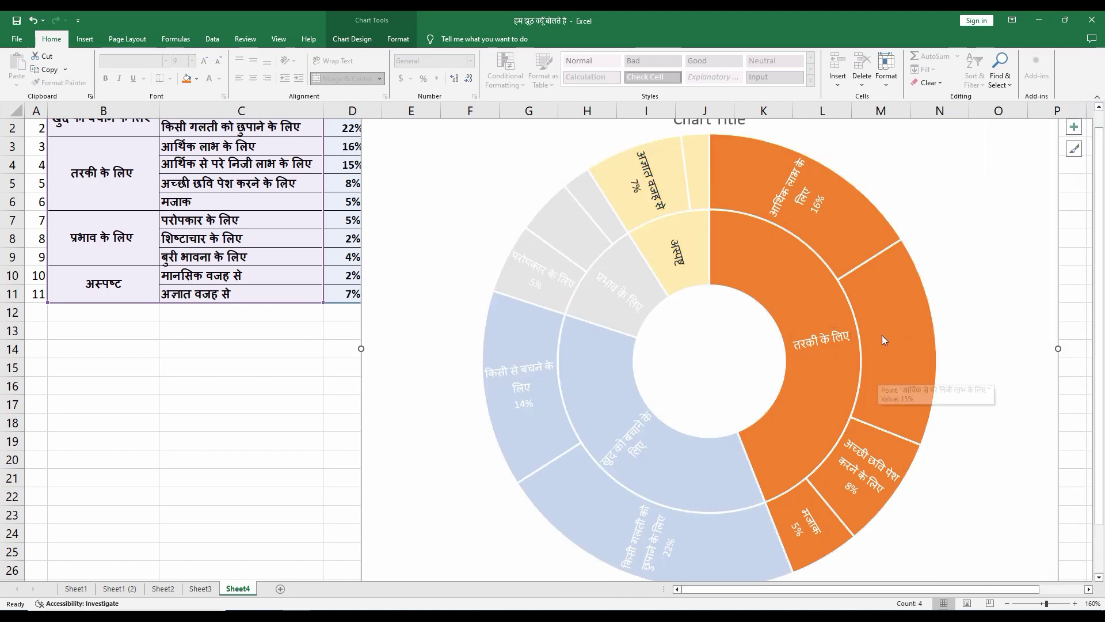
pyautogui.moveTo(886, 341)
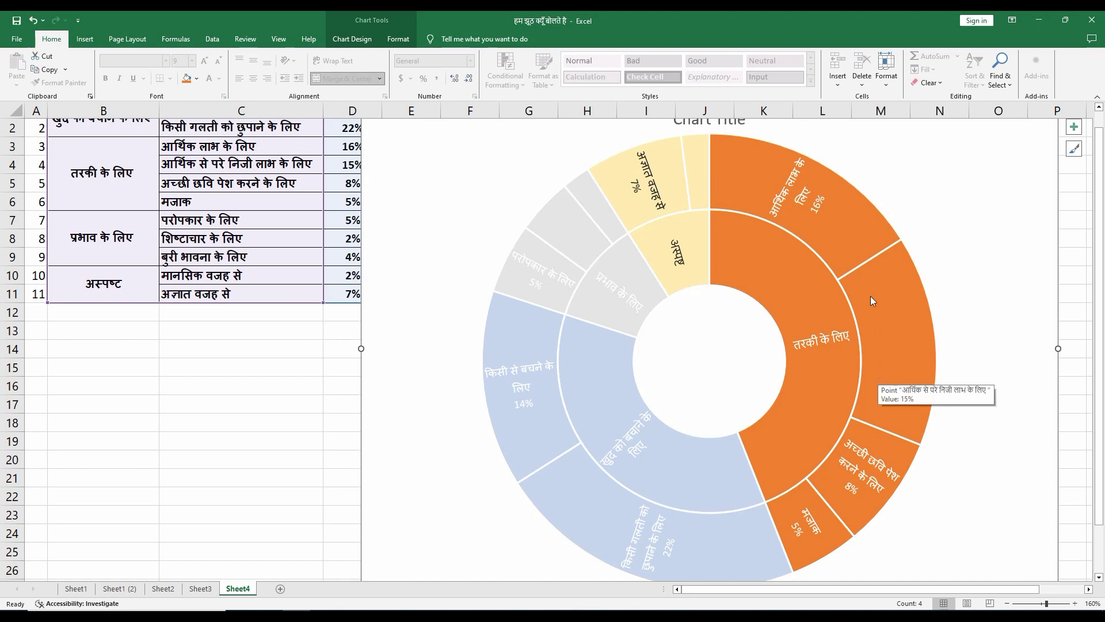
pyautogui.click(781, 204)
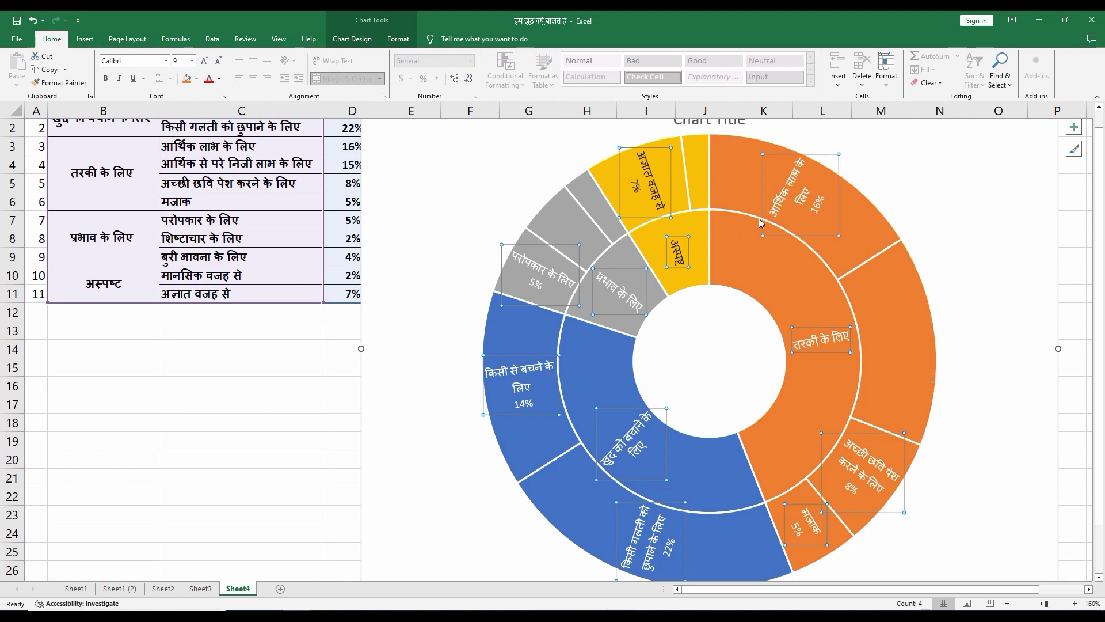
pyautogui.click(194, 61)
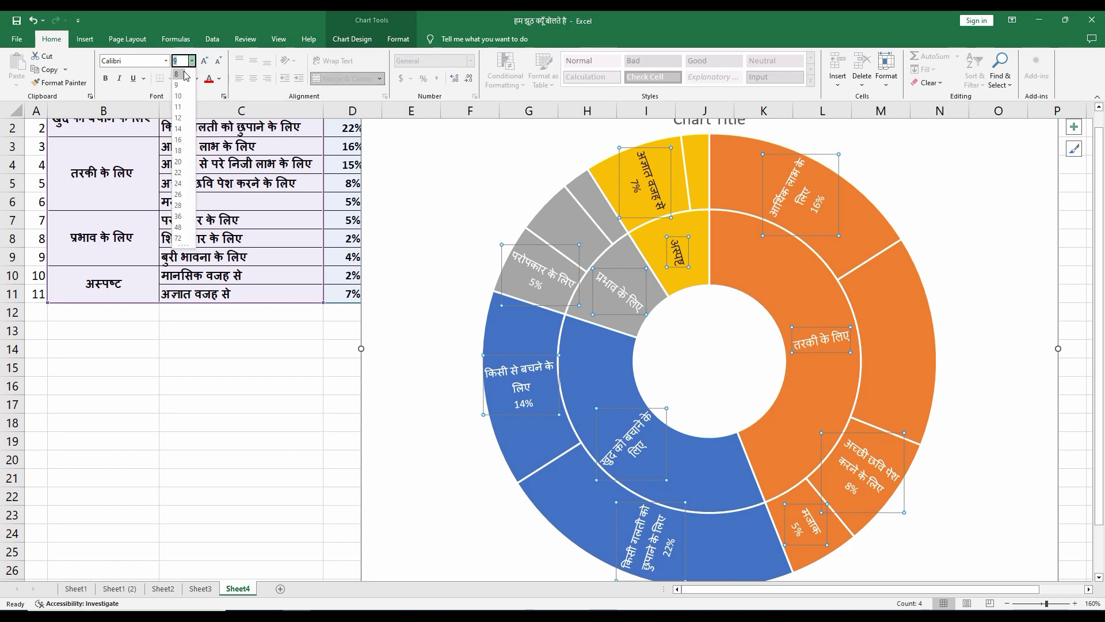
pyautogui.click(177, 74)
# - Reselect all the sunburst data labels and reduce their font size to 6
pyautogui.click(947, 268)
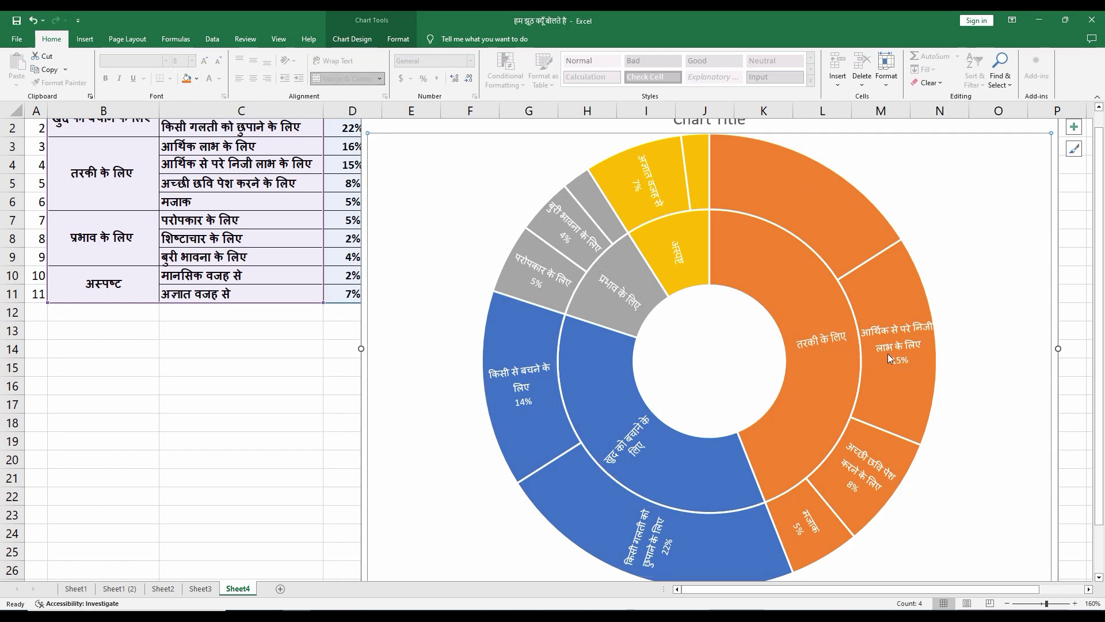
pyautogui.click(814, 207)
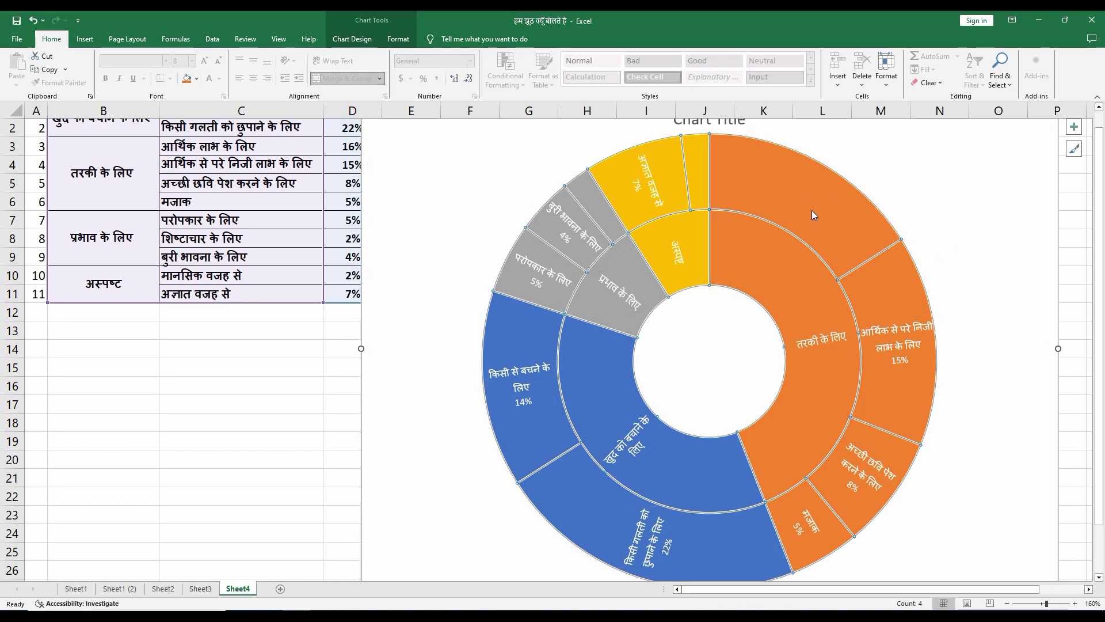
pyautogui.scroll(1, 695, 338)
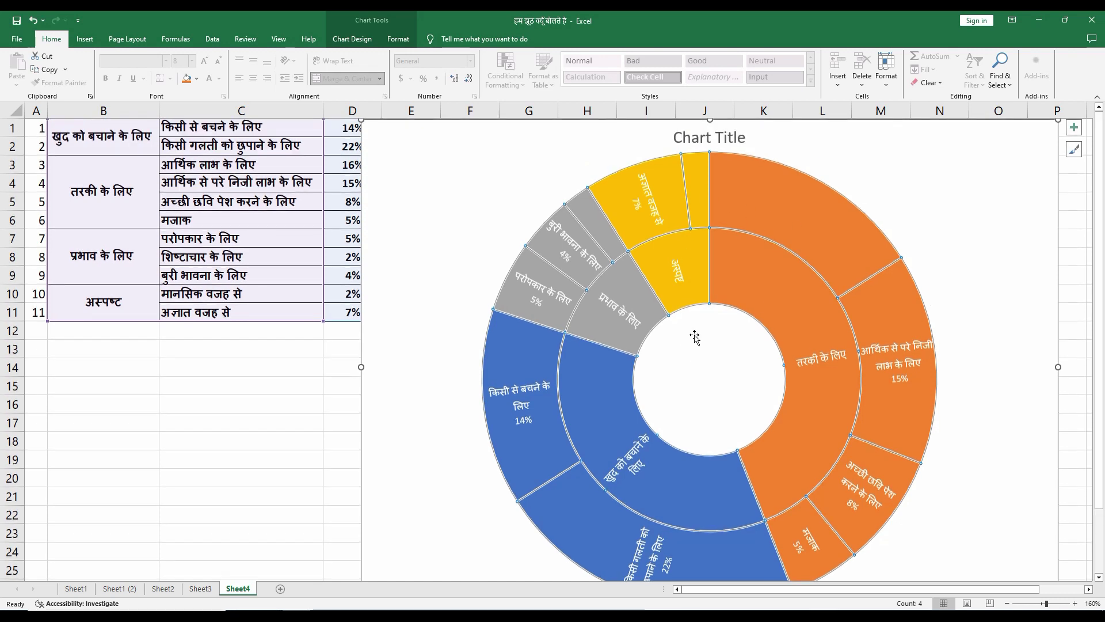
pyautogui.scroll(-2, 745, 373)
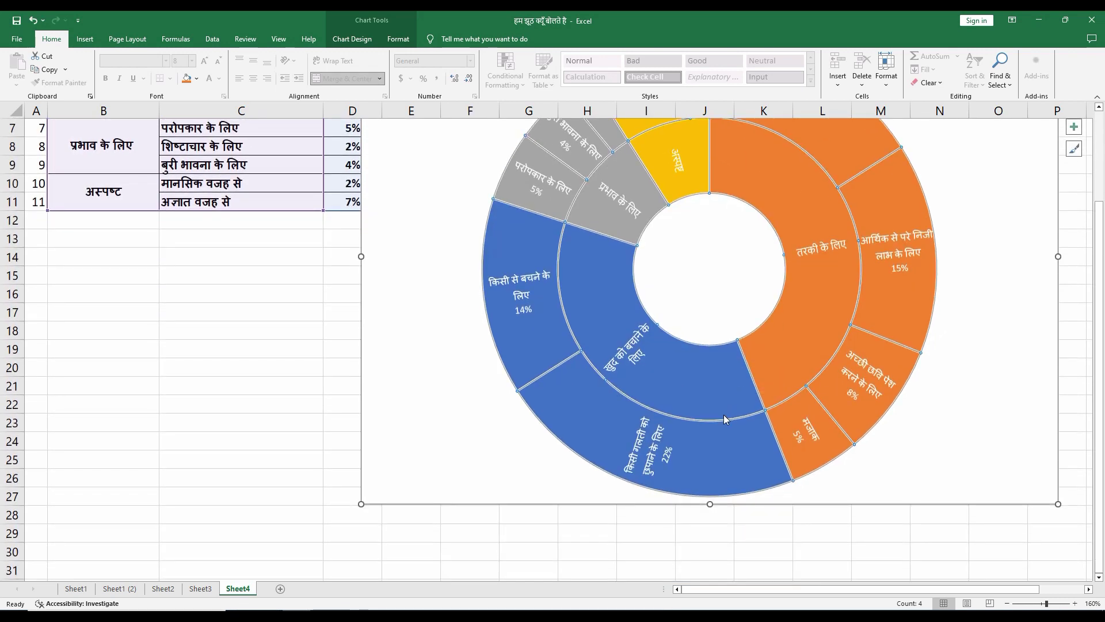
pyautogui.click(634, 353)
pyautogui.scroll(1, 661, 406)
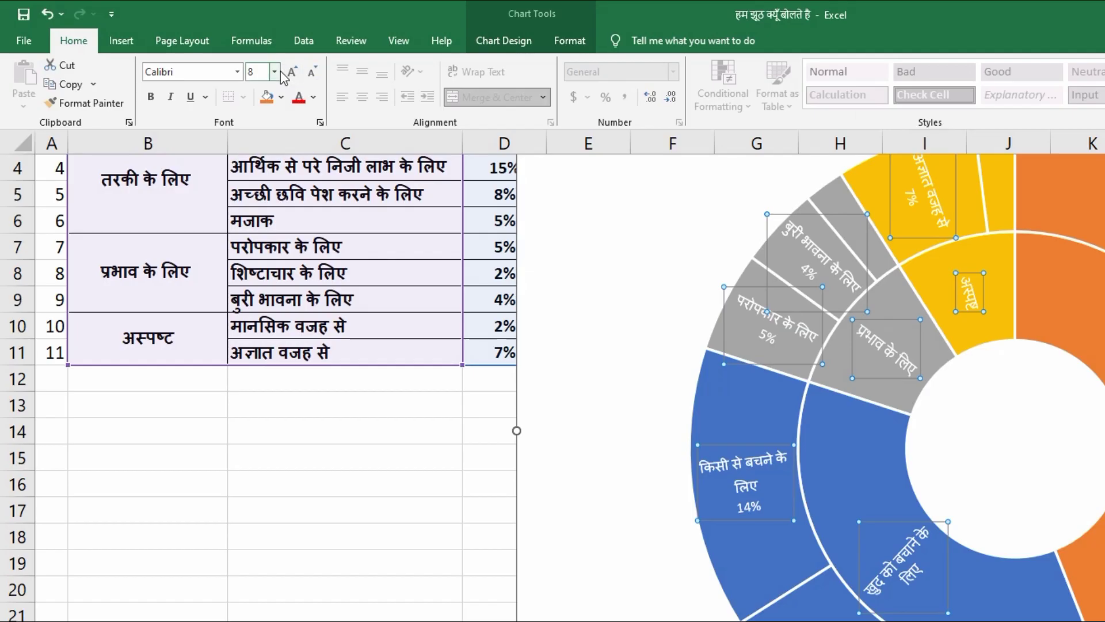
pyautogui.click(274, 71)
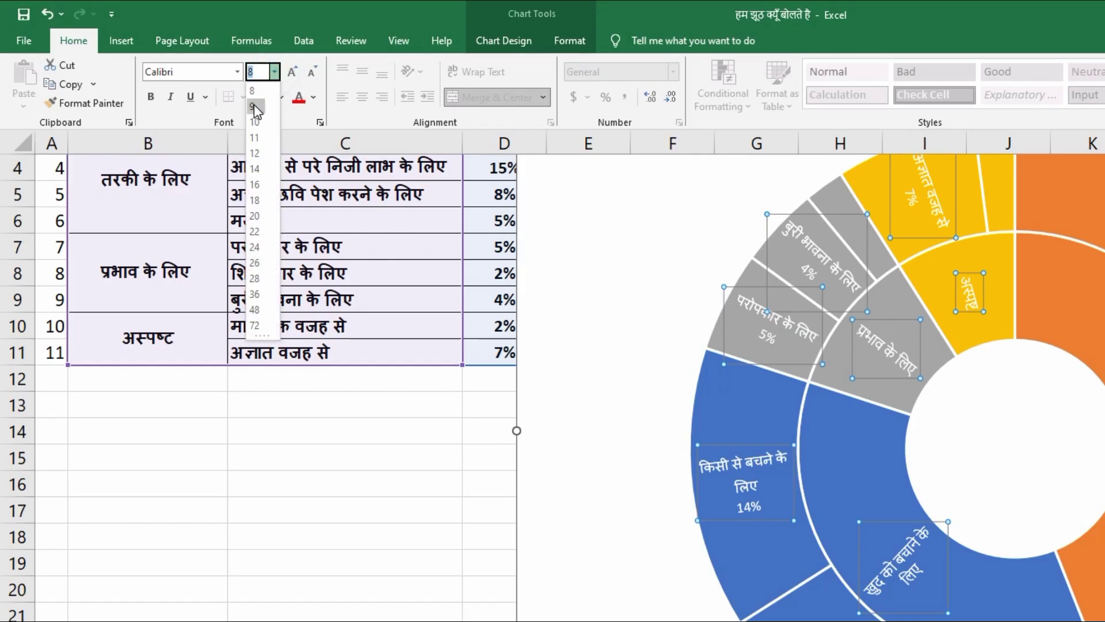
pyautogui.write('6')
pyautogui.press('Return')
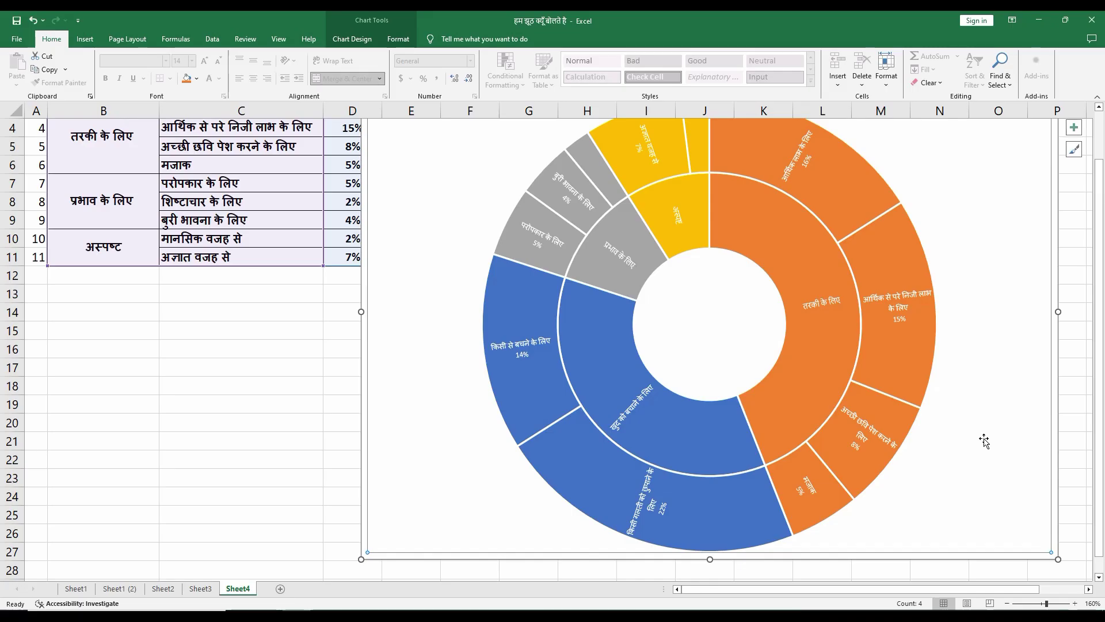
pyautogui.scroll(1, 984, 443)
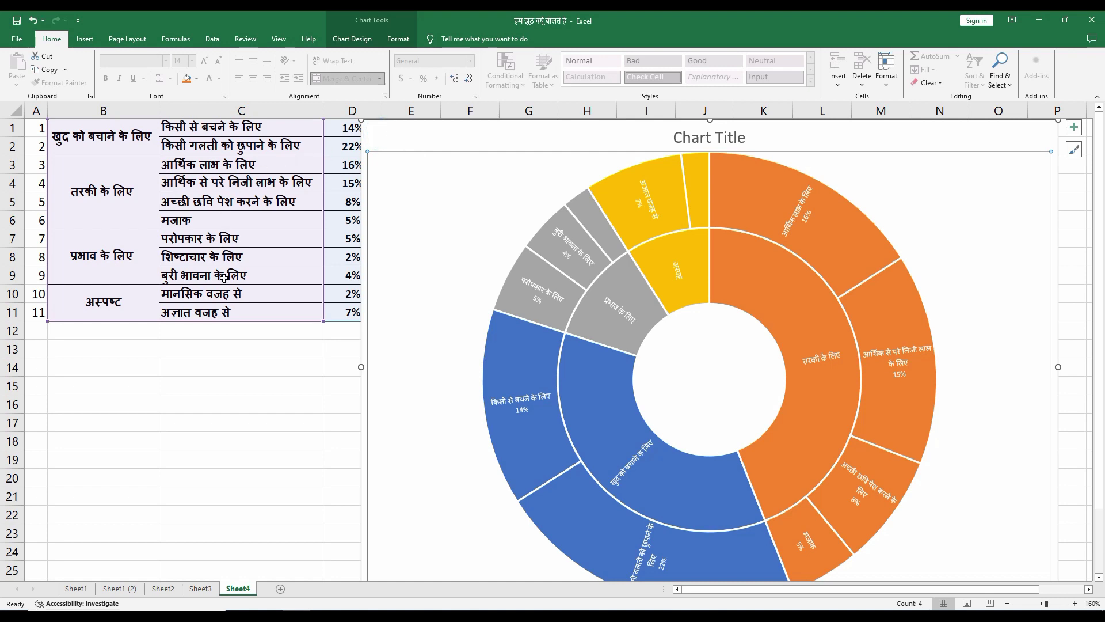
# - Copy the sunburst chart, paste it onto a new Sheet5, and enlarge it
pyautogui.click(373, 133)
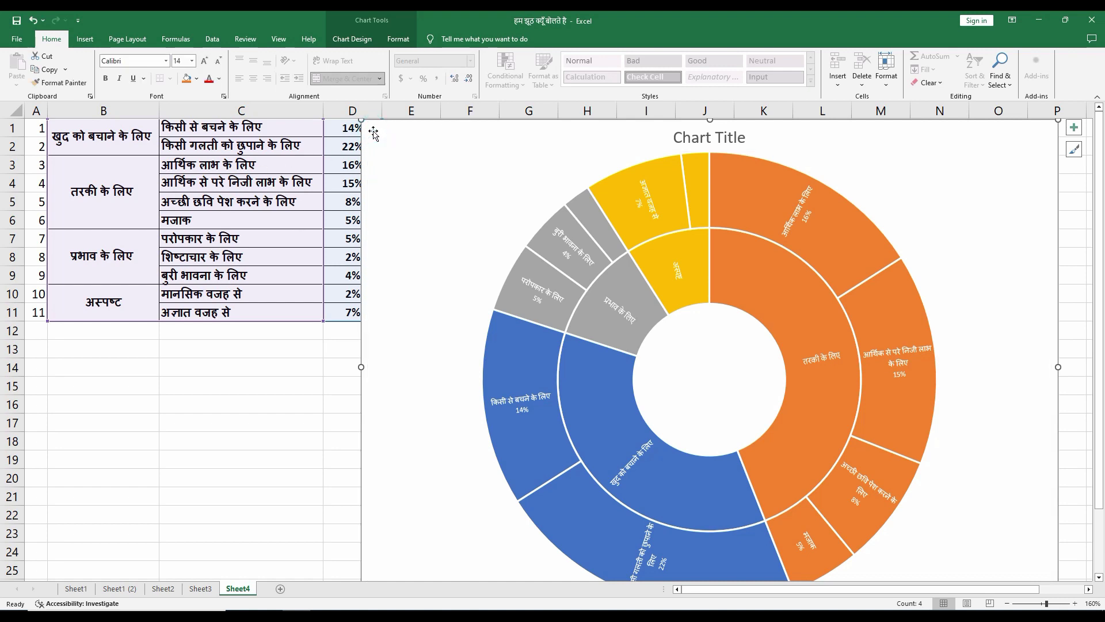
pyautogui.rightClick(374, 135)
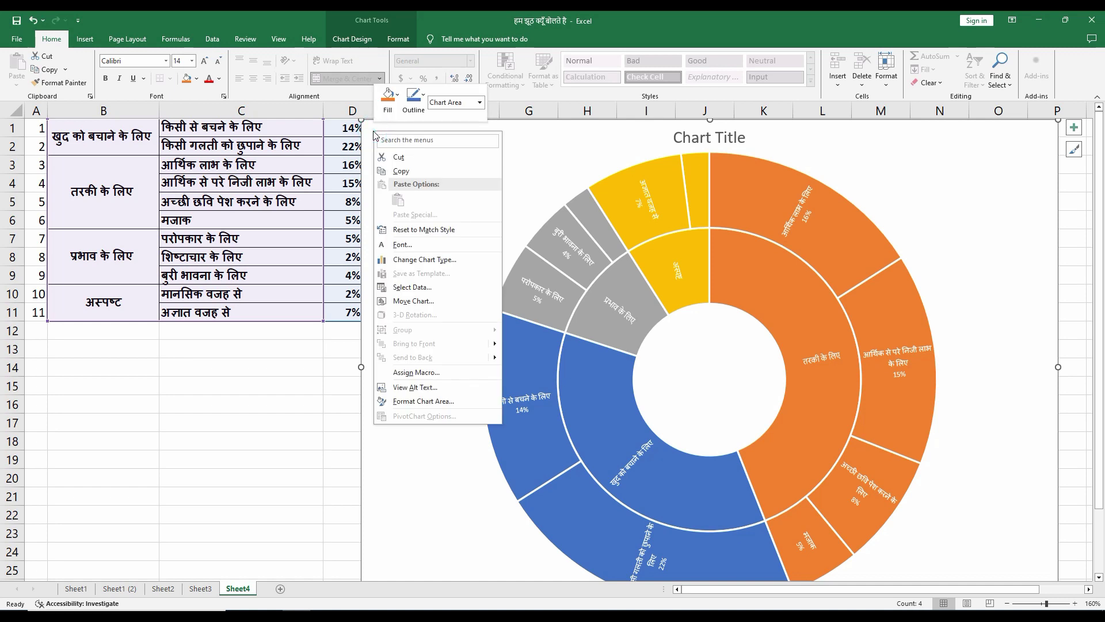
pyautogui.click(412, 172)
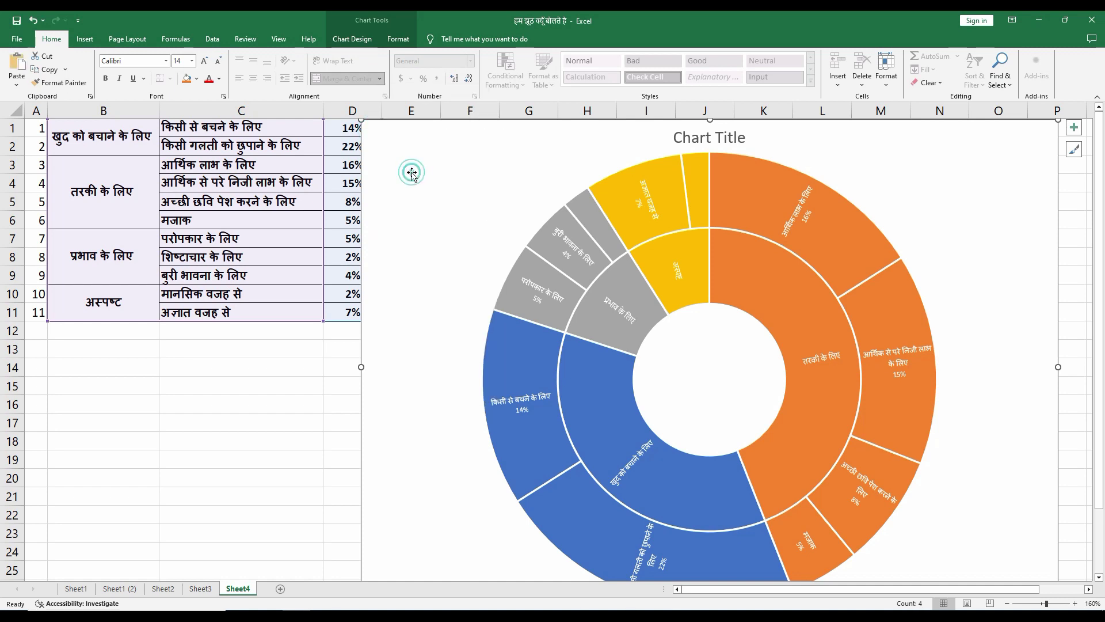
pyautogui.click(280, 588)
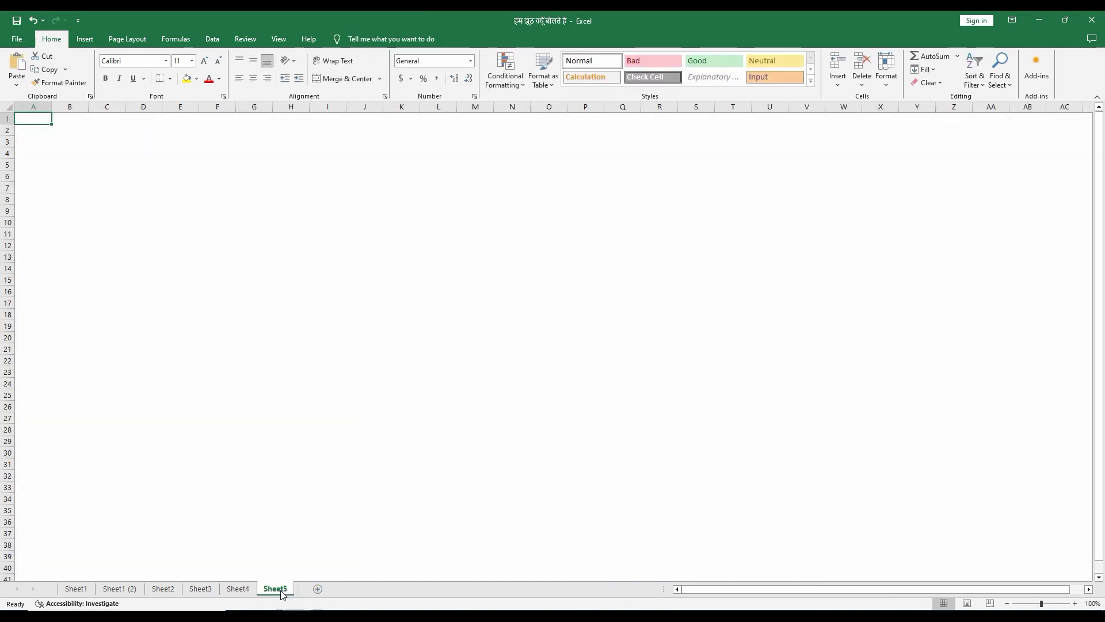
pyautogui.hotkey('ctrl', 'v')
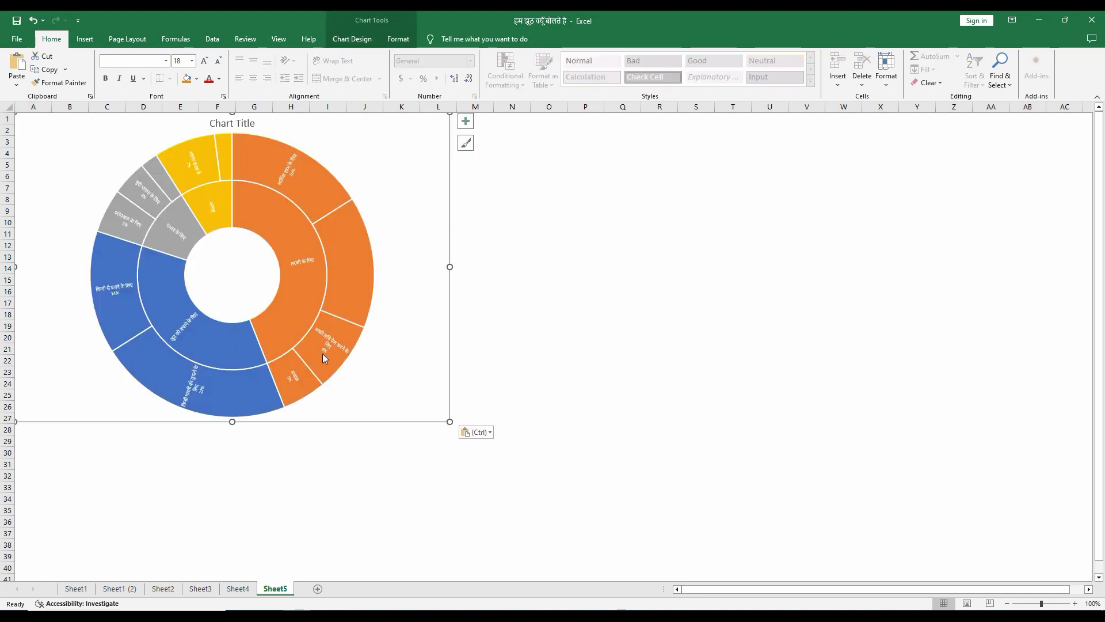
pyautogui.moveTo(449, 421)
pyautogui.mouseDown()
pyautogui.moveTo(911, 550)
pyautogui.moveTo(923, 574)
pyautogui.mouseUp()
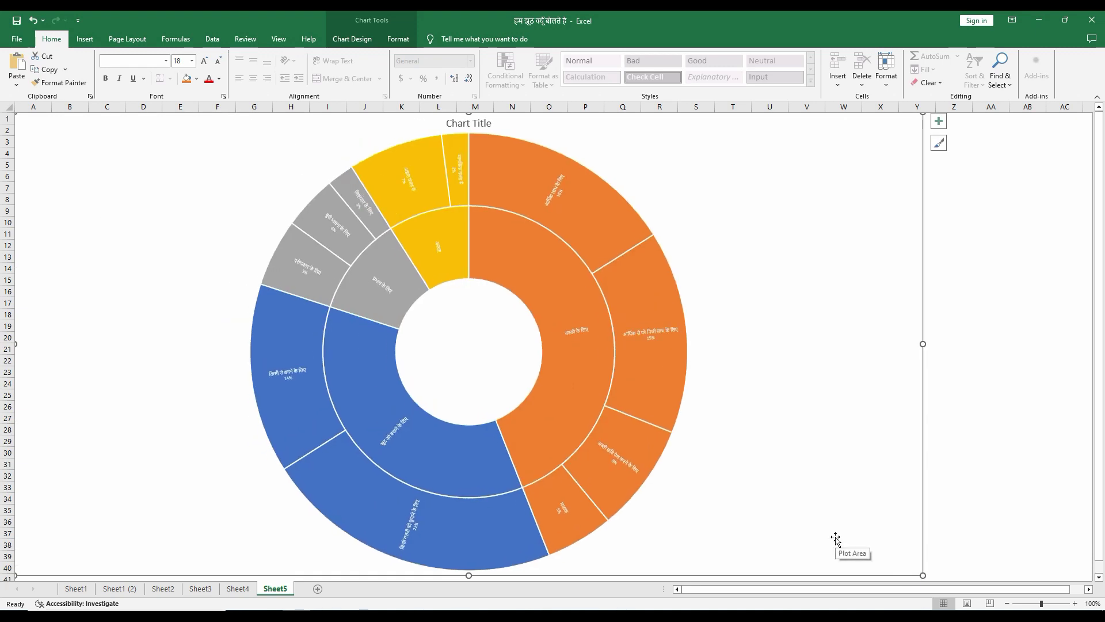
# - Set the pasted sunburst's data labels to font size 12
pyautogui.click(551, 192)
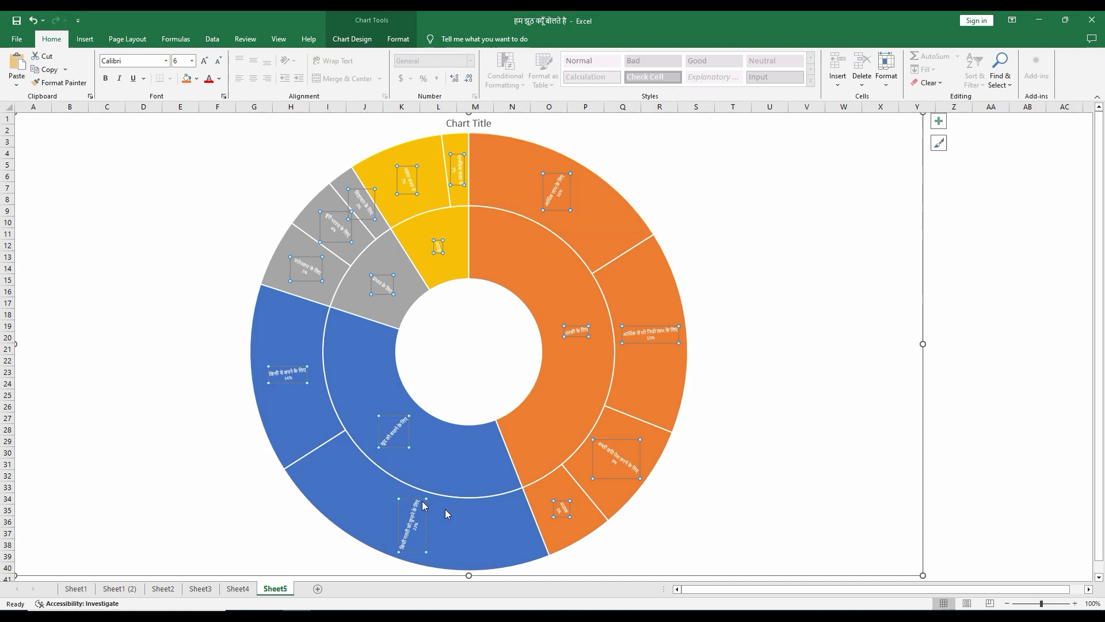
pyautogui.click(192, 61)
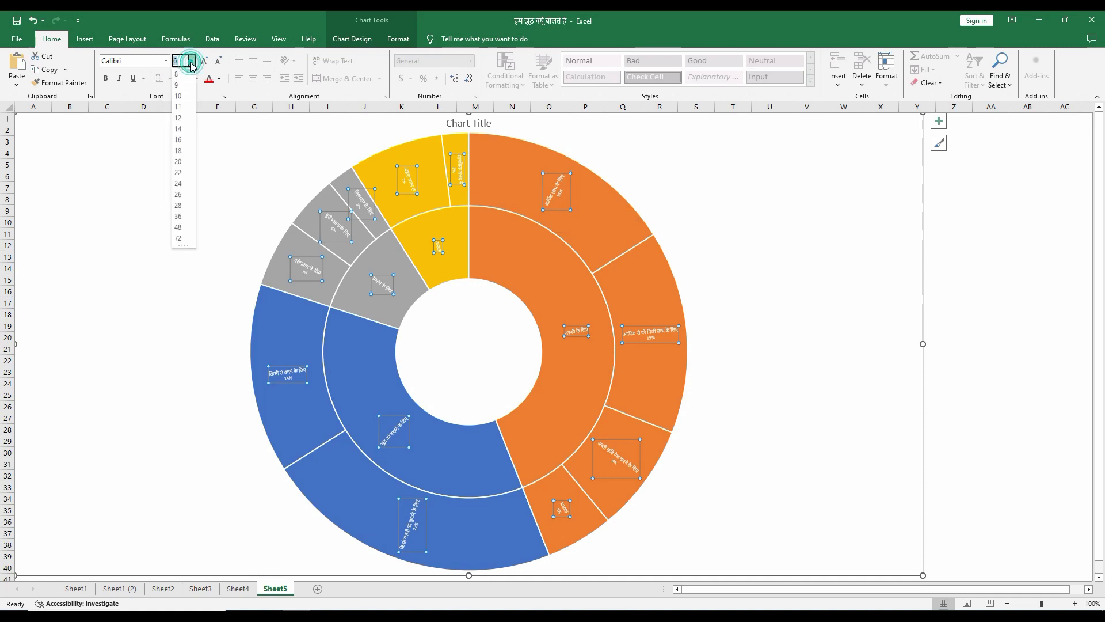
pyautogui.click(180, 117)
pyautogui.click(818, 485)
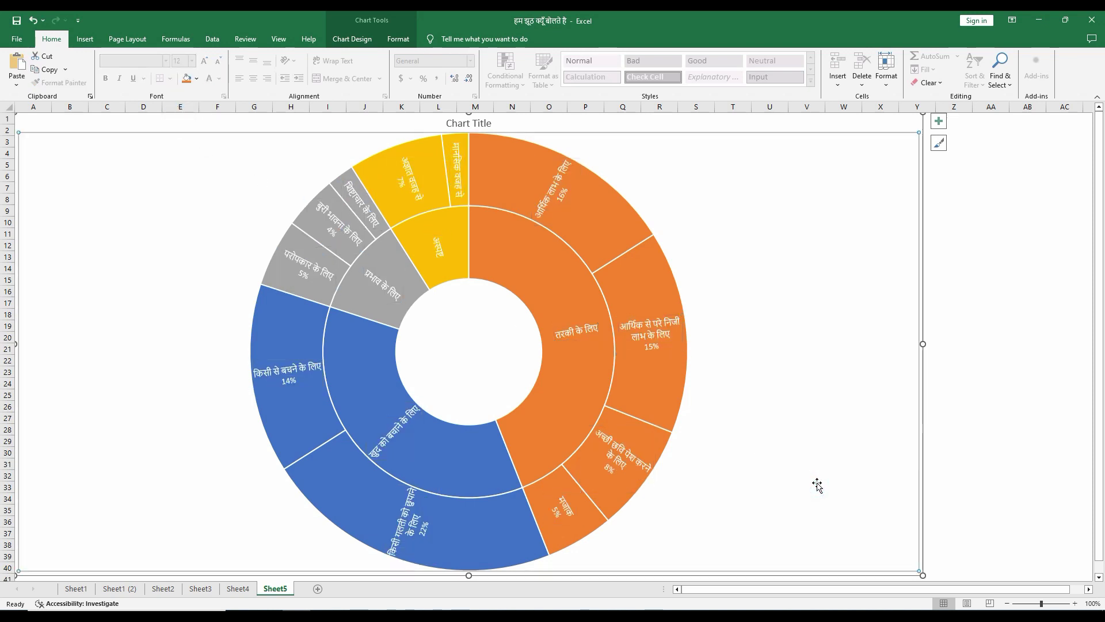
# - Give the plot area a solid fill in light grey through Format Plot Area
pyautogui.rightClick(786, 248)
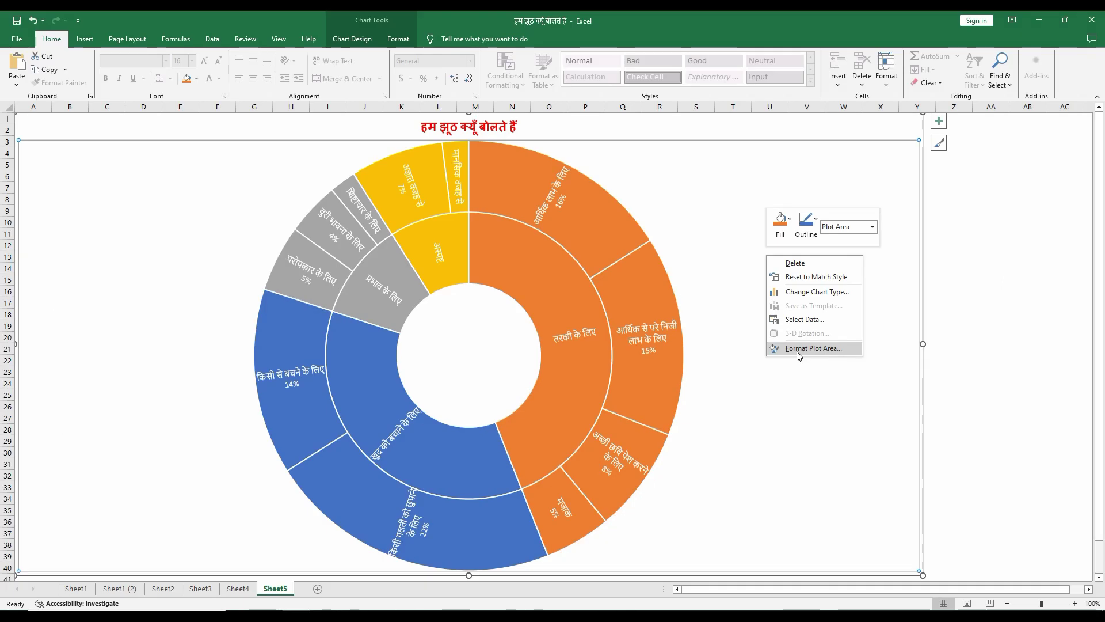
pyautogui.click(798, 352)
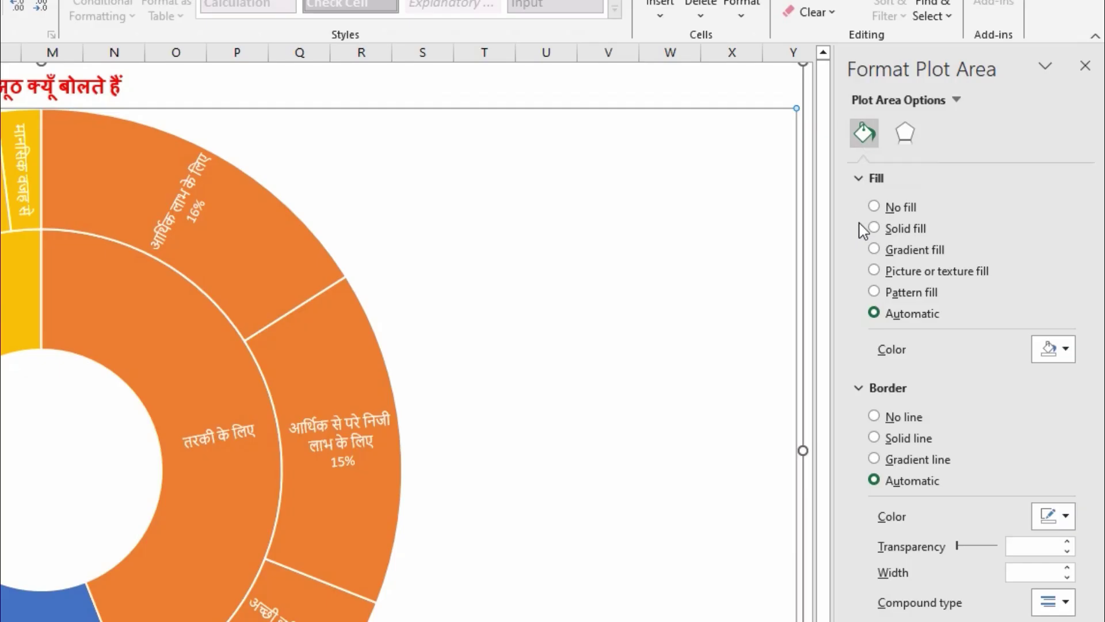
pyautogui.click(966, 212)
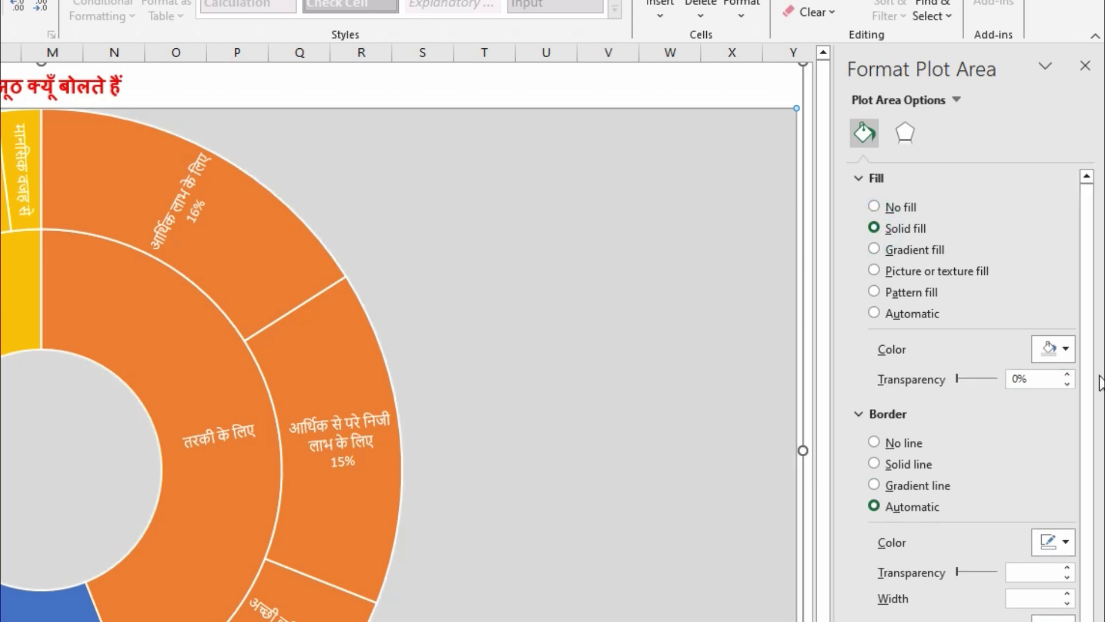
pyautogui.click(1065, 349)
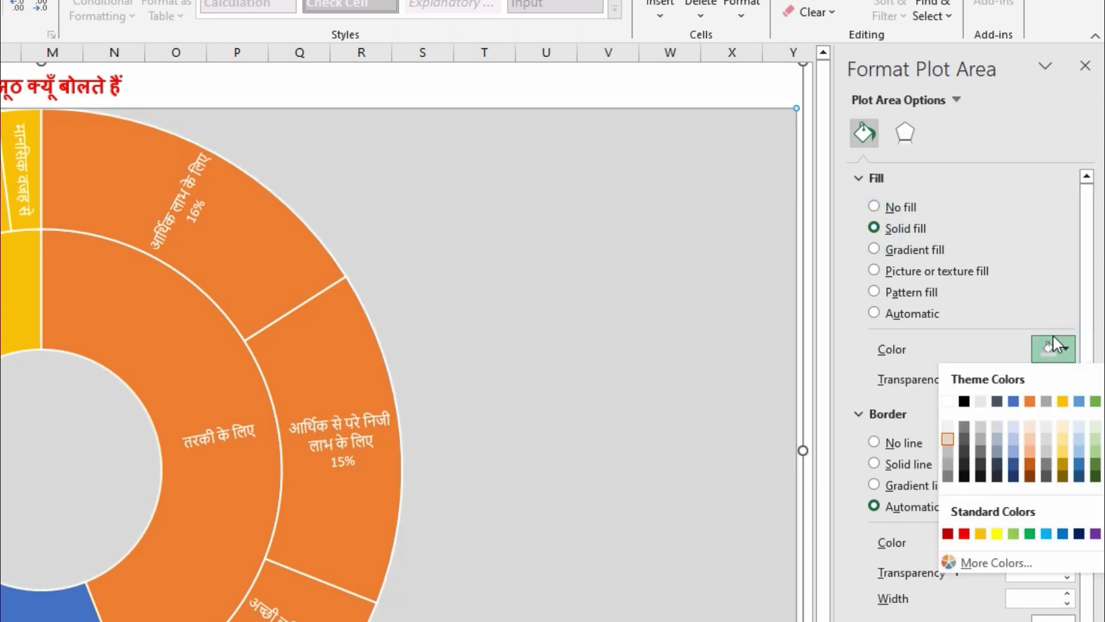
pyautogui.click(1012, 427)
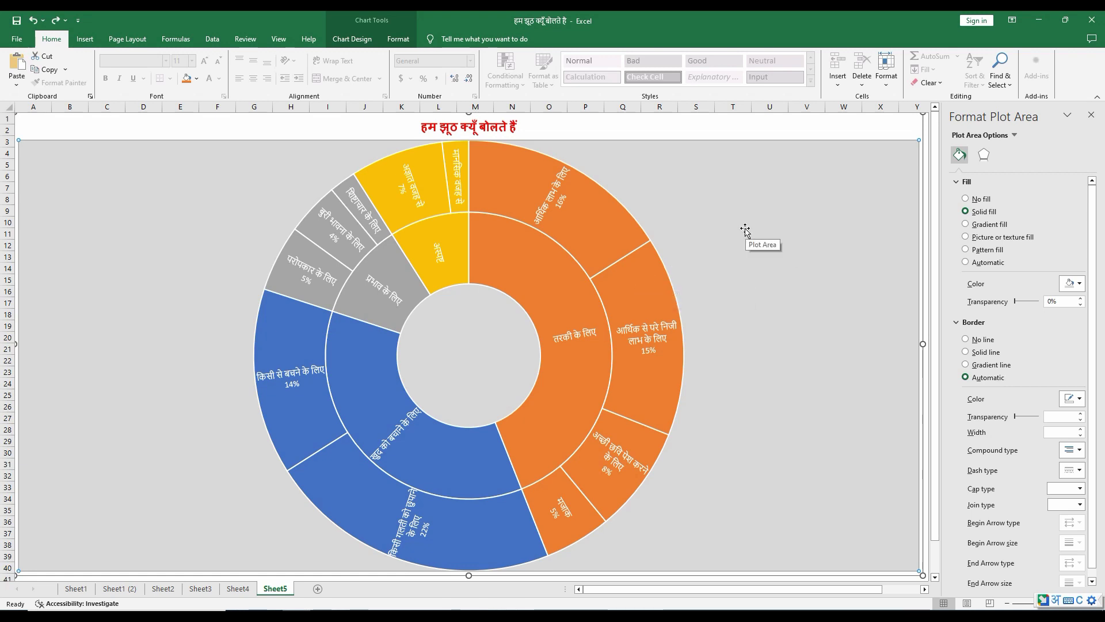
# - Give the sunburst data series a solid black border
pyautogui.rightClick(745, 228)
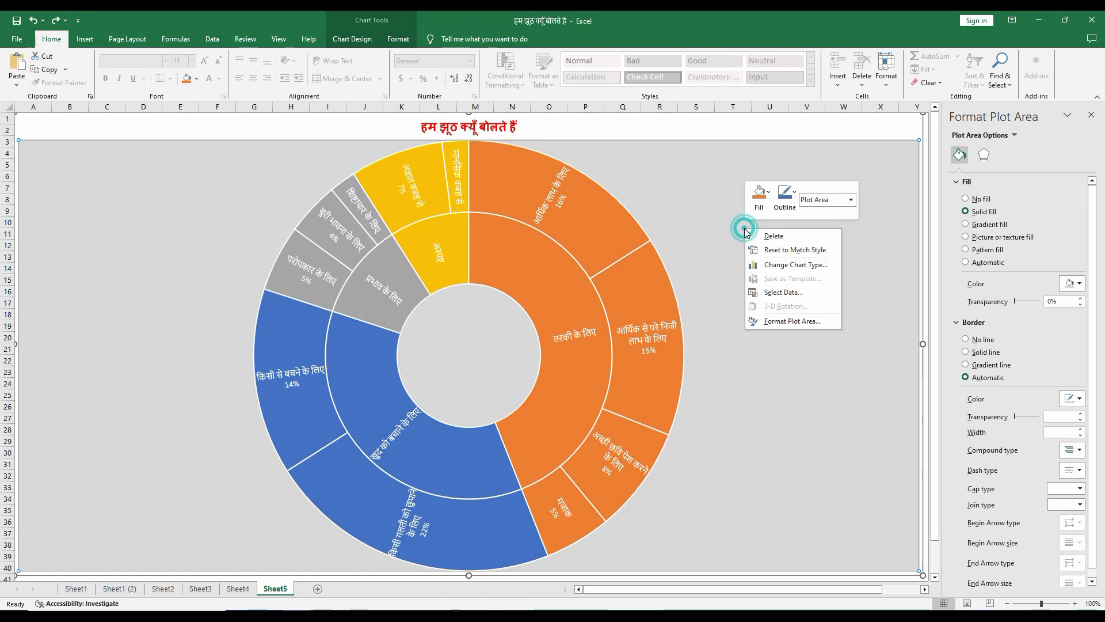
pyautogui.click(780, 322)
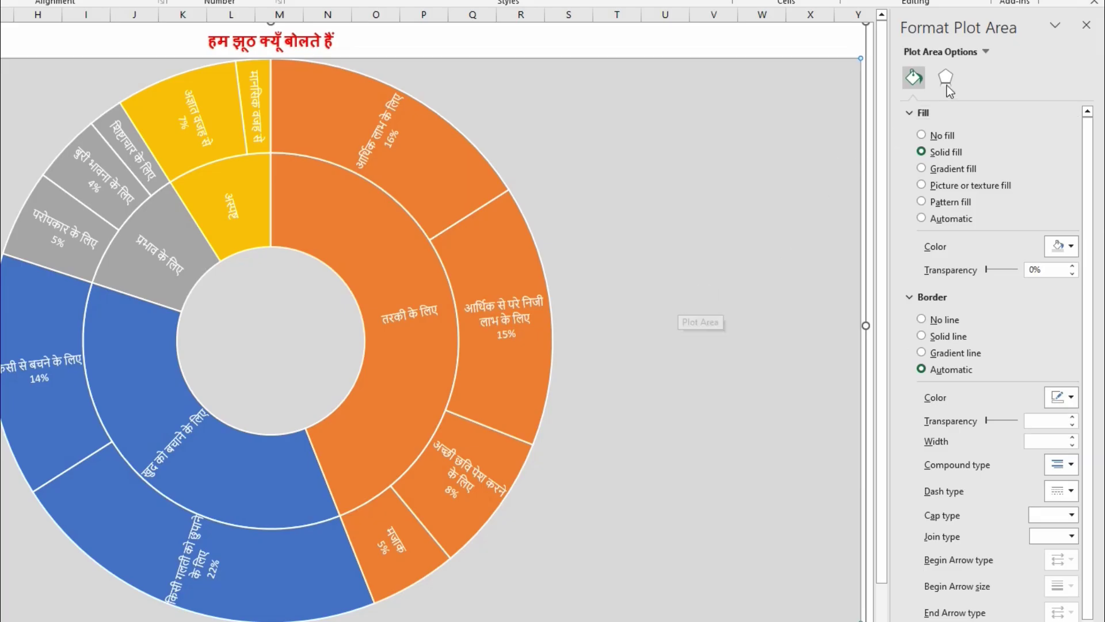
pyautogui.click(986, 54)
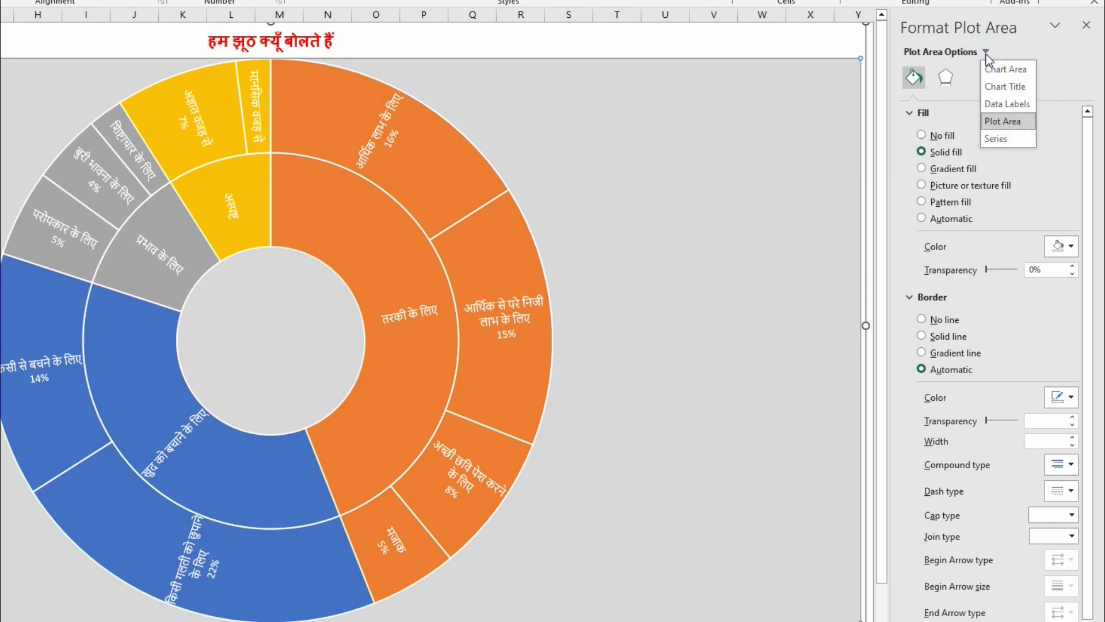
pyautogui.click(989, 138)
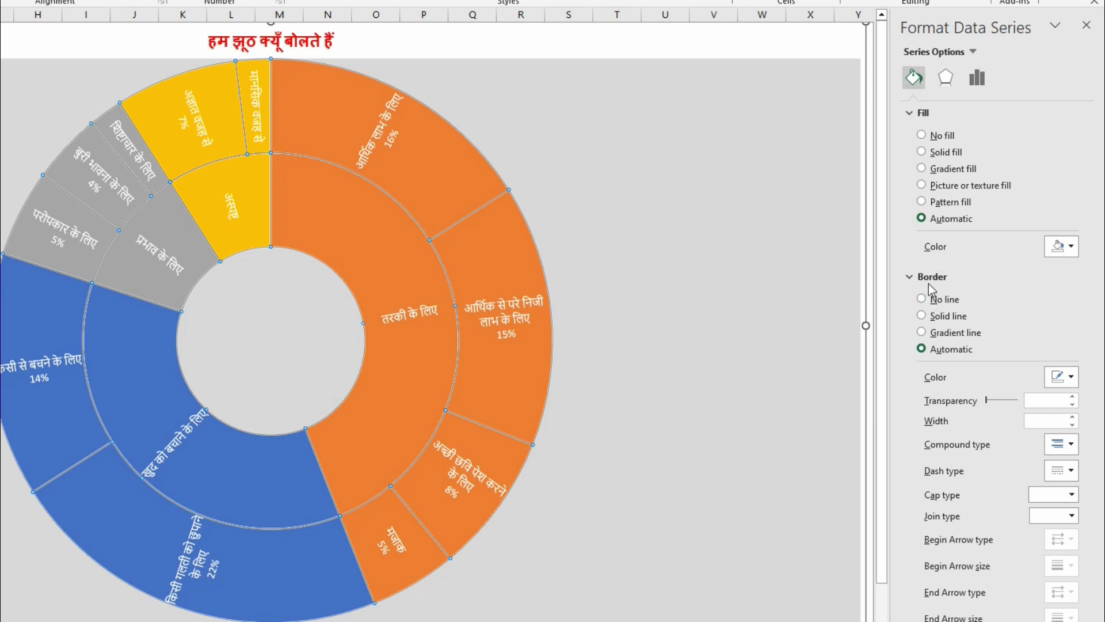
pyautogui.click(923, 316)
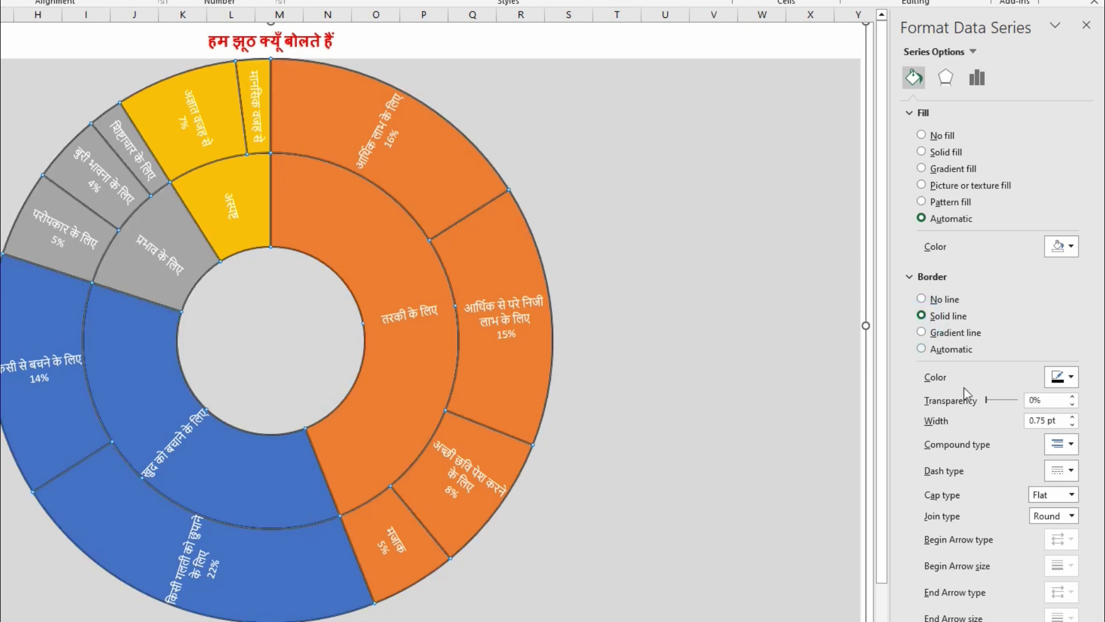
pyautogui.click(1071, 379)
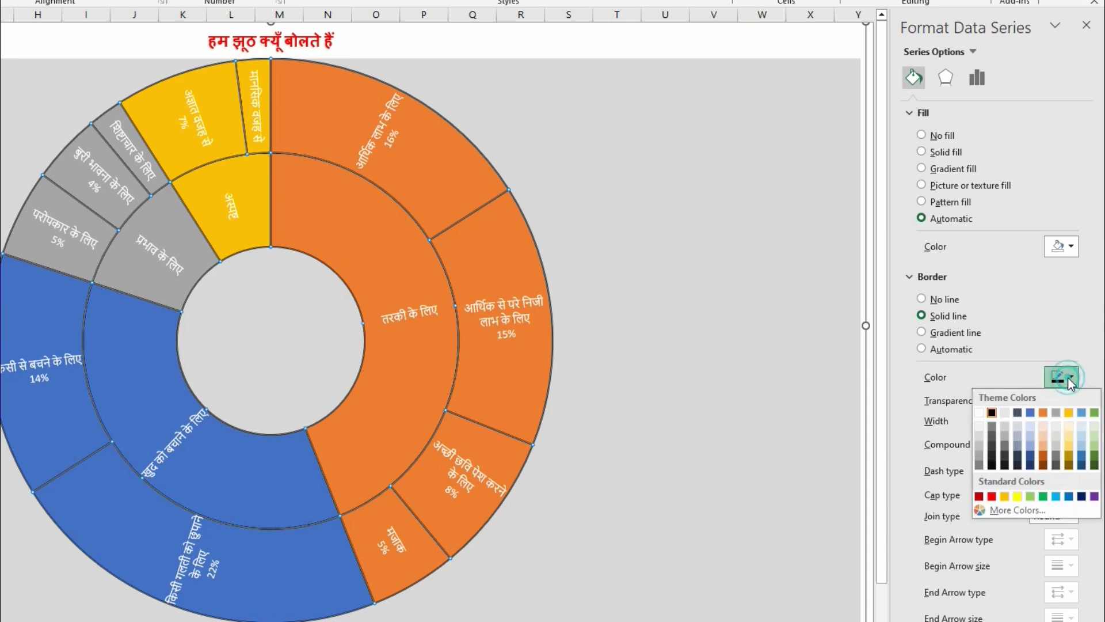
pyautogui.click(992, 412)
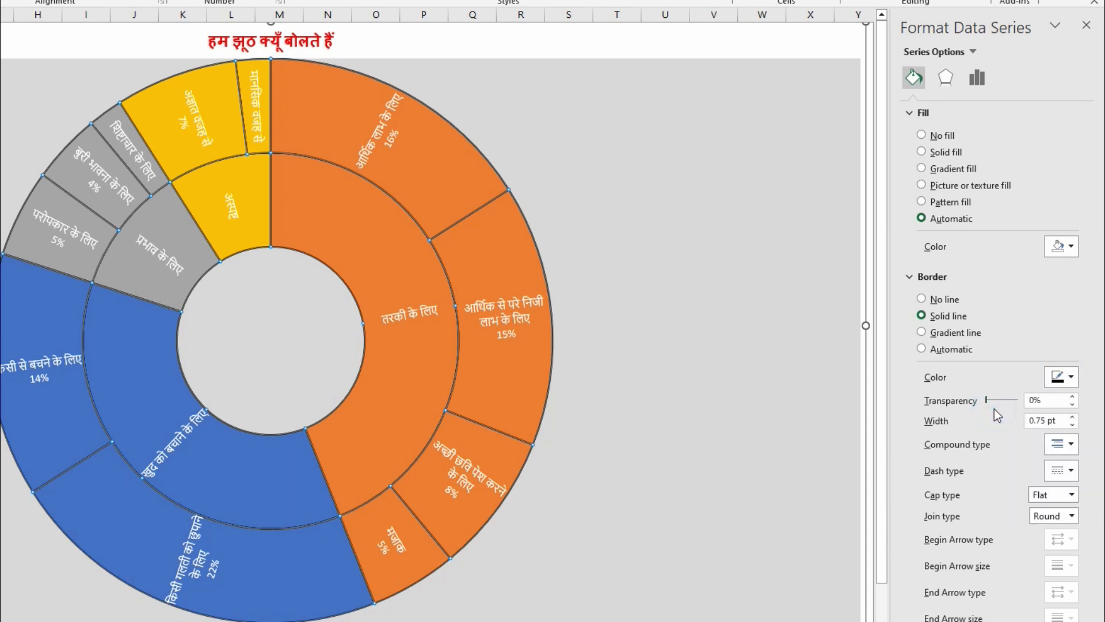
# - Increase the segment border width to 4.25 pt
pyautogui.click(1072, 417)
pyautogui.click(1073, 417)
pyautogui.click(1073, 417)
pyautogui.click(1073, 417)
pyautogui.click(1073, 416)
pyautogui.click(1073, 416)
pyautogui.click(1073, 417)
pyautogui.click(1073, 417)
pyautogui.click(1074, 416)
pyautogui.click(1074, 417)
pyautogui.click(1074, 416)
pyautogui.click(1074, 417)
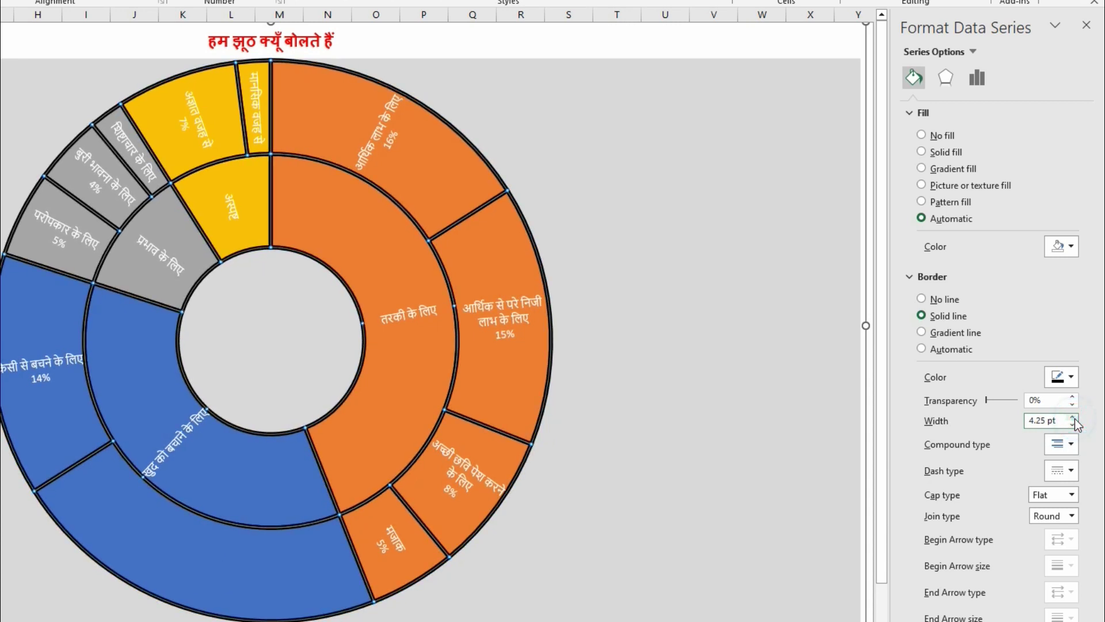
pyautogui.click(732, 311)
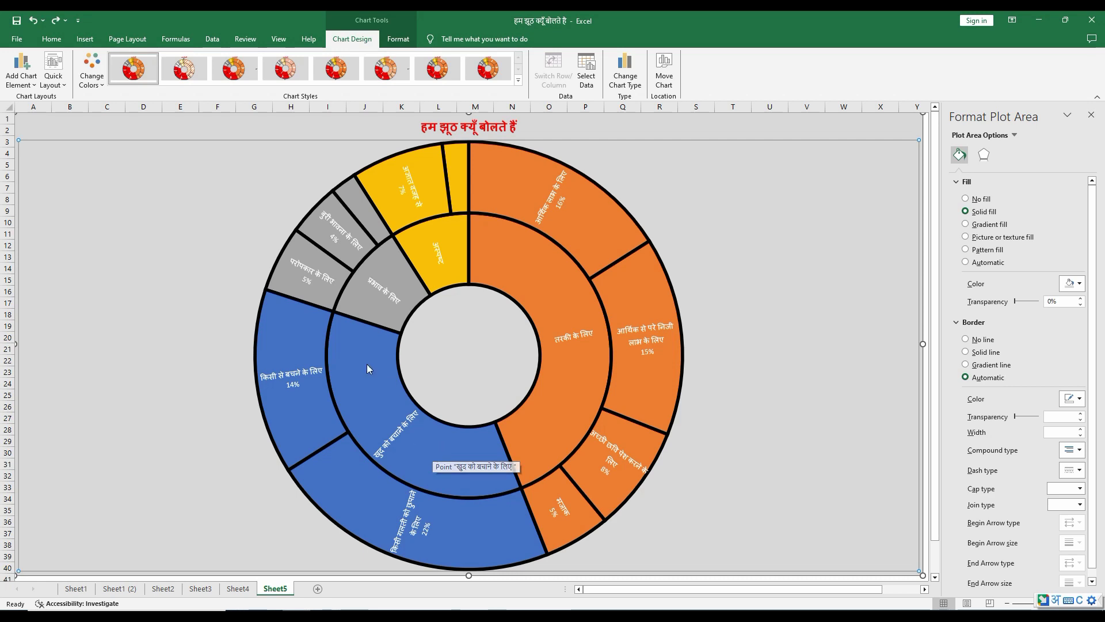
pyautogui.moveTo(447, 468)
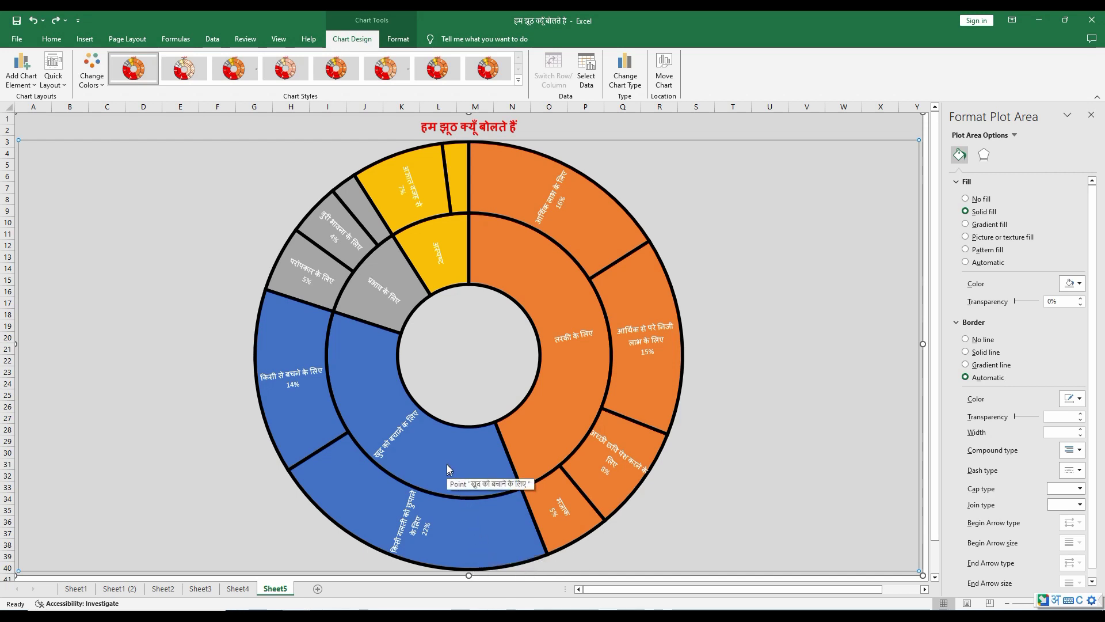
# - Recolour the blue branch with a solid red fill
pyautogui.click(426, 454)
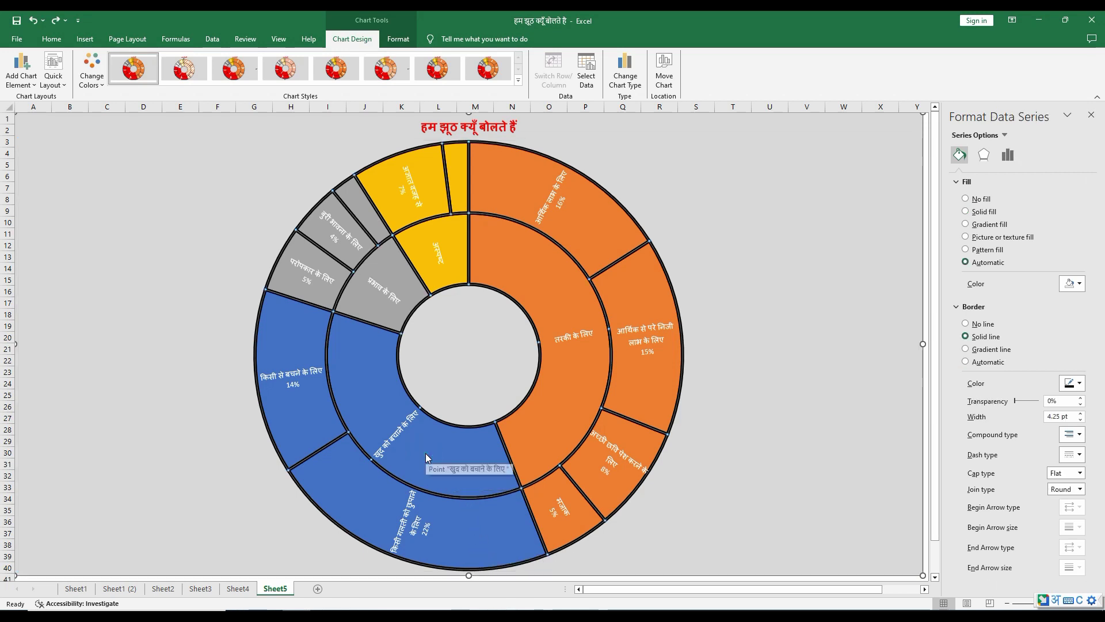
pyautogui.click(426, 453)
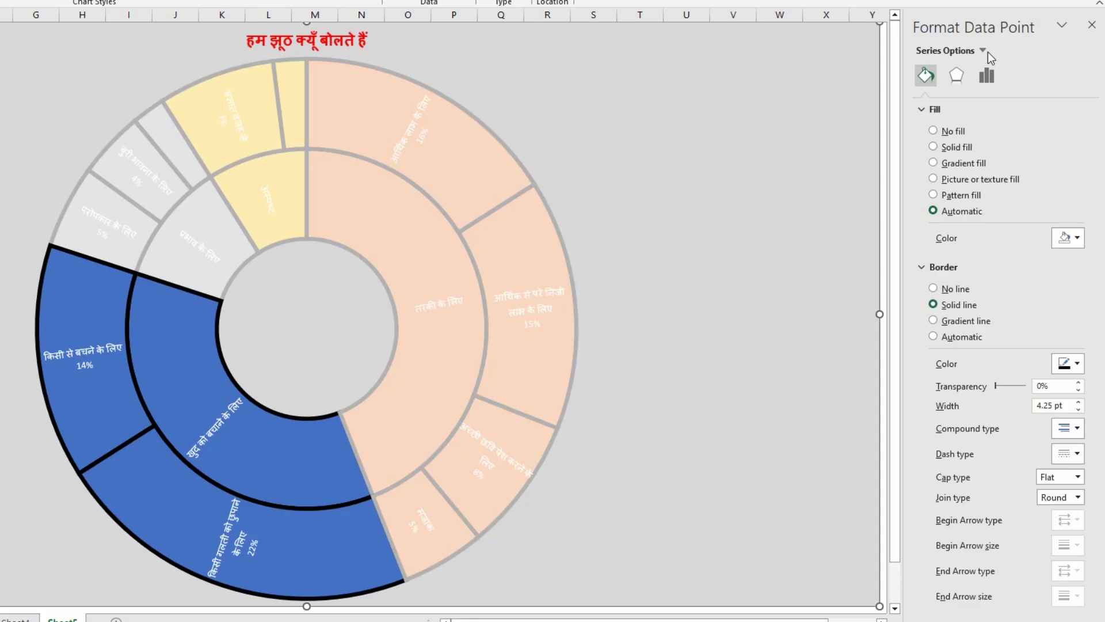
pyautogui.click(935, 148)
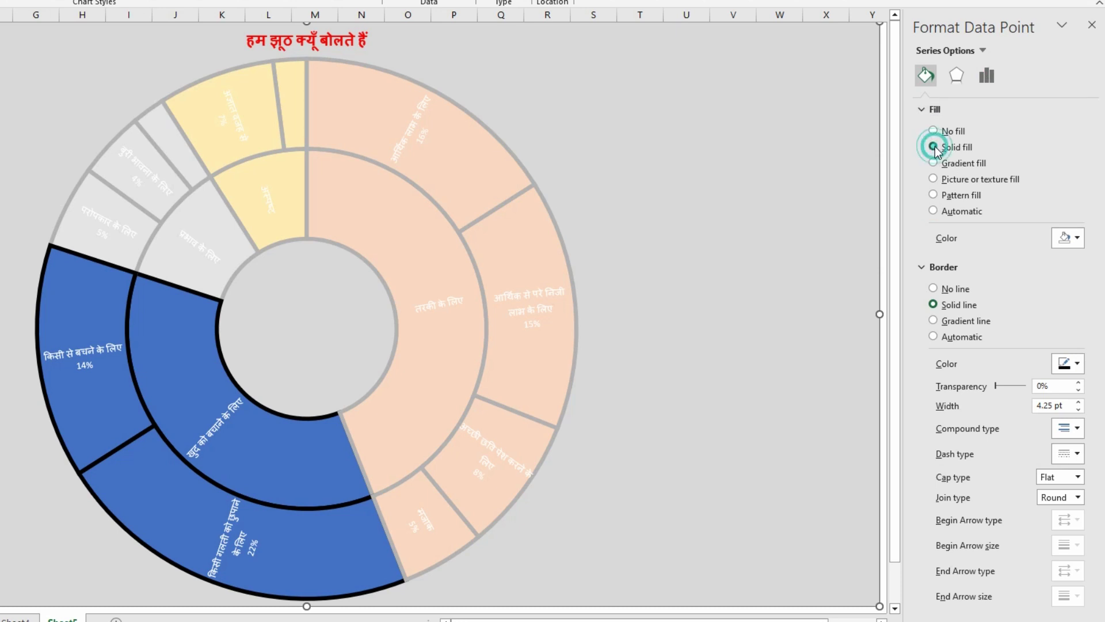
pyautogui.click(1078, 239)
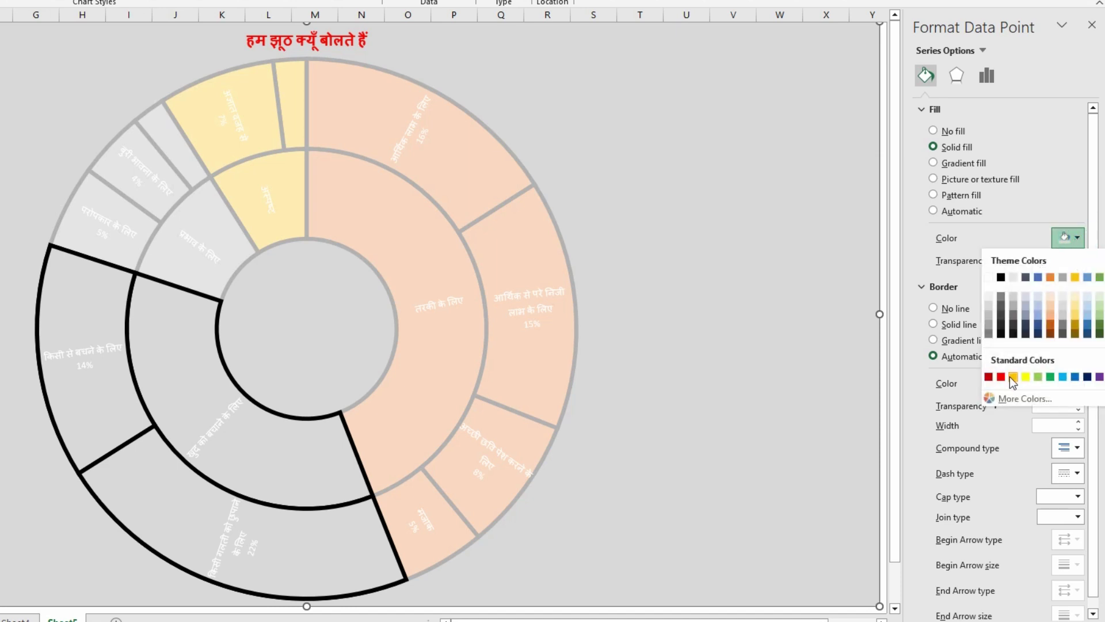
pyautogui.click(1003, 377)
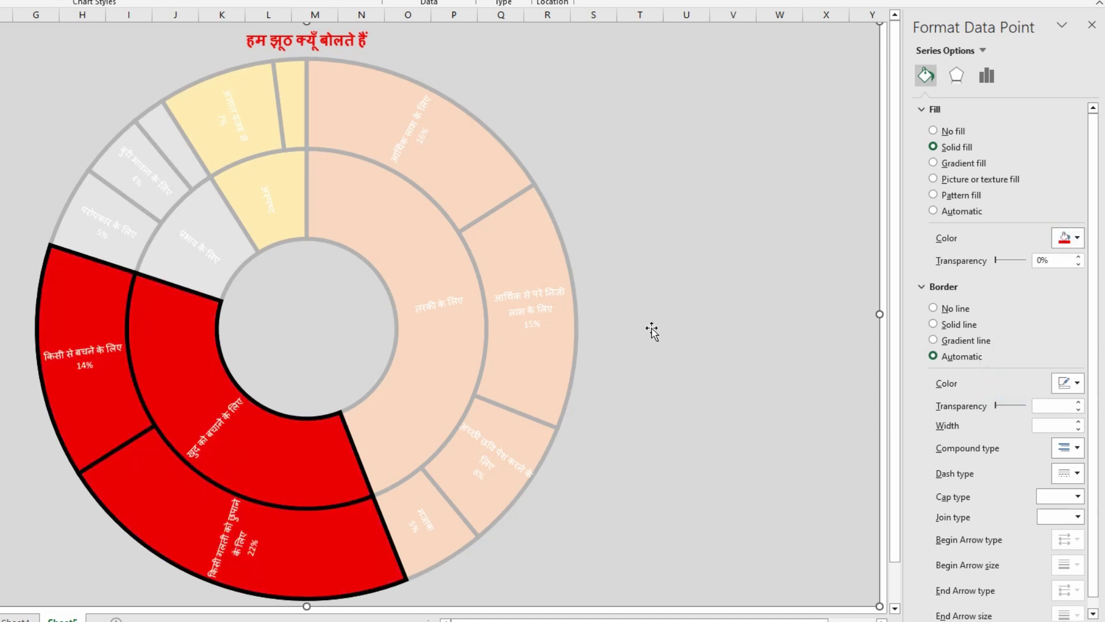
pyautogui.click(650, 328)
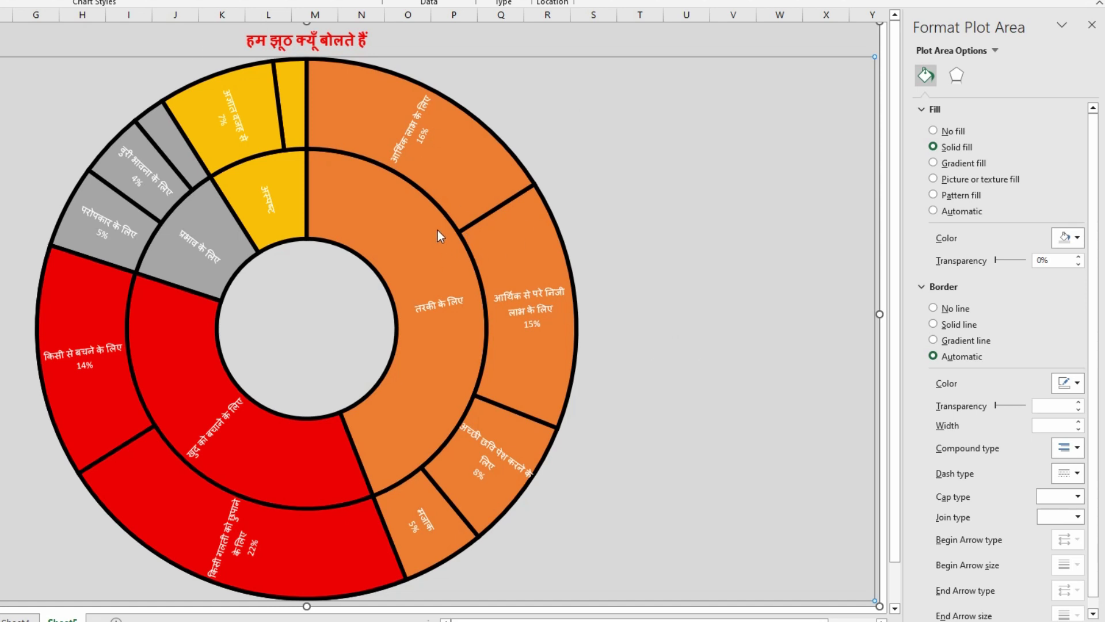
# - Select the orange branch, then recolour the yellow branch dark green
pyautogui.click(426, 281)
pyautogui.click(426, 279)
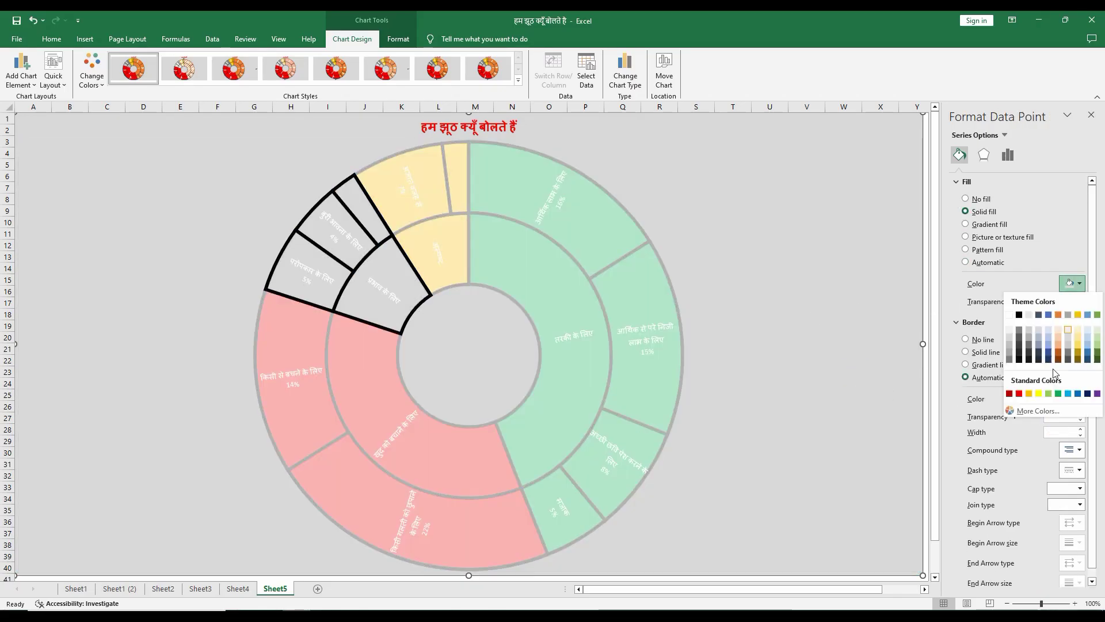
pyautogui.click(420, 234)
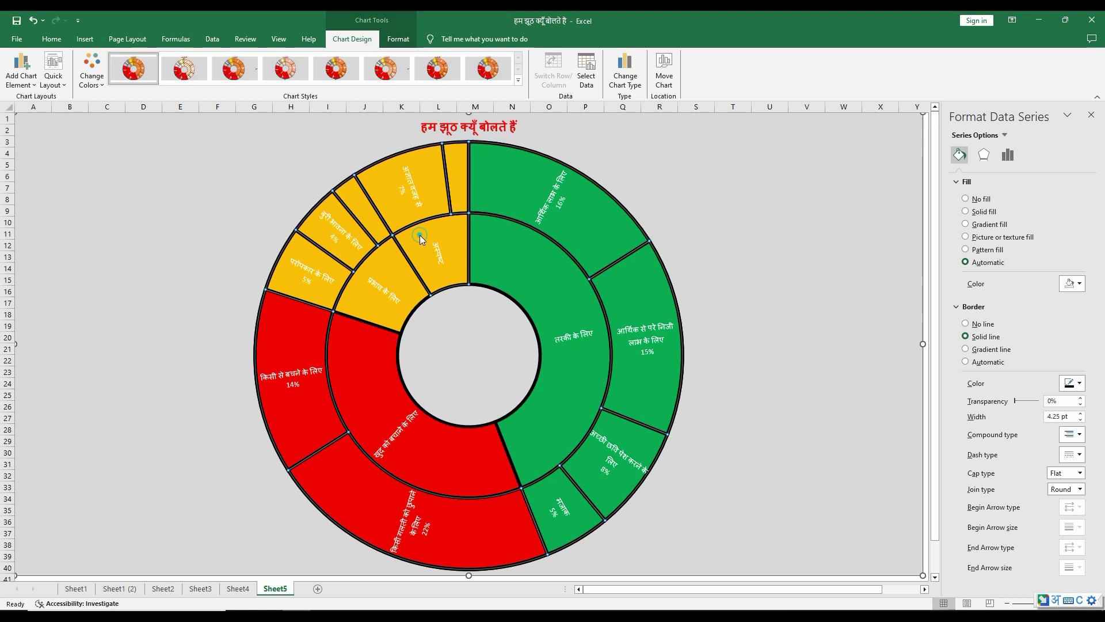
pyautogui.click(419, 235)
pyautogui.click(1072, 284)
pyautogui.click(1082, 345)
pyautogui.click(880, 331)
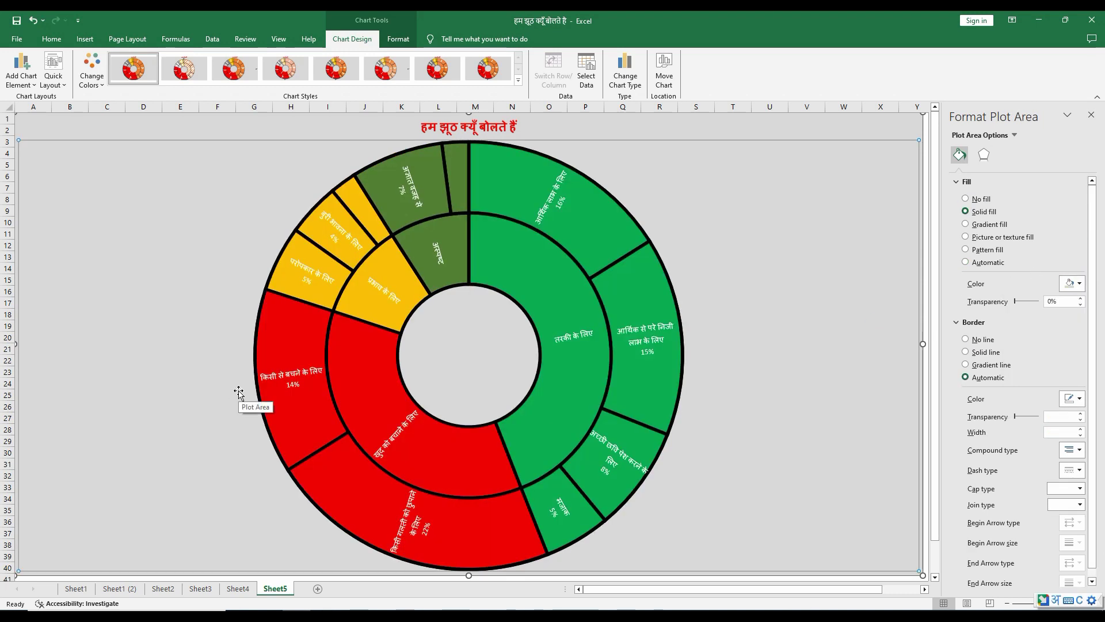
# - Return to Sheet1 with the reasons table and close the Format Shape pane
pyautogui.click(75, 589)
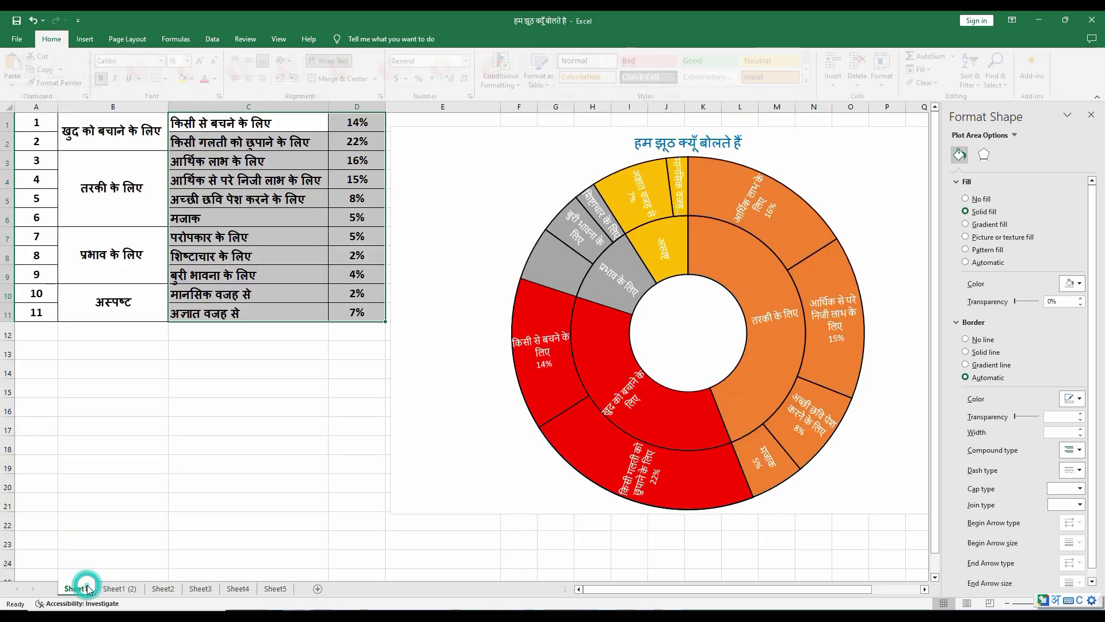
pyautogui.click(1091, 115)
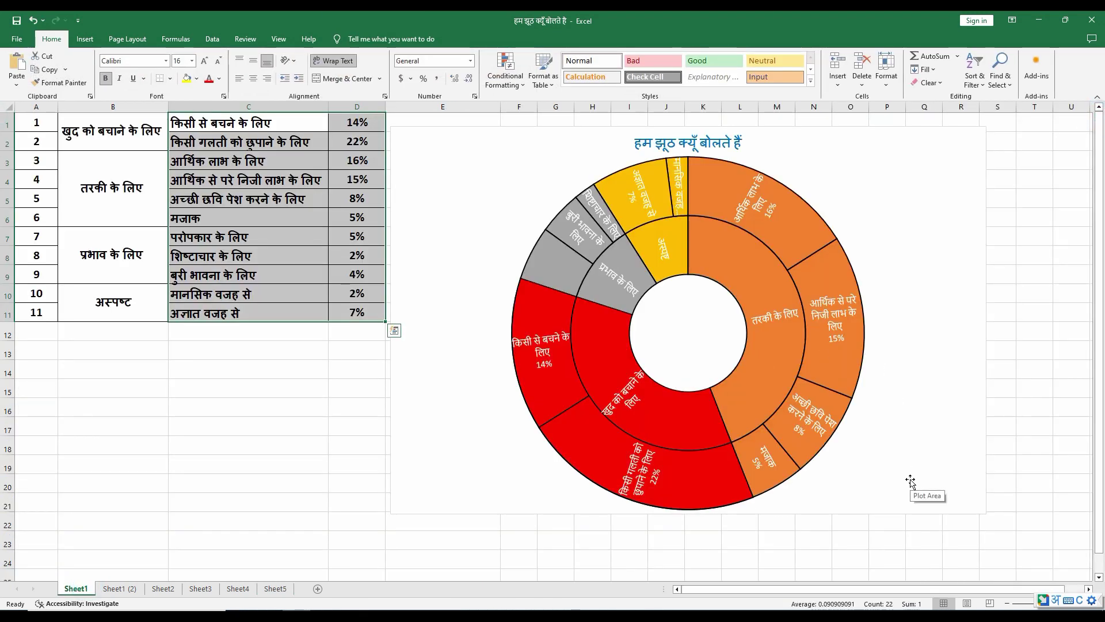